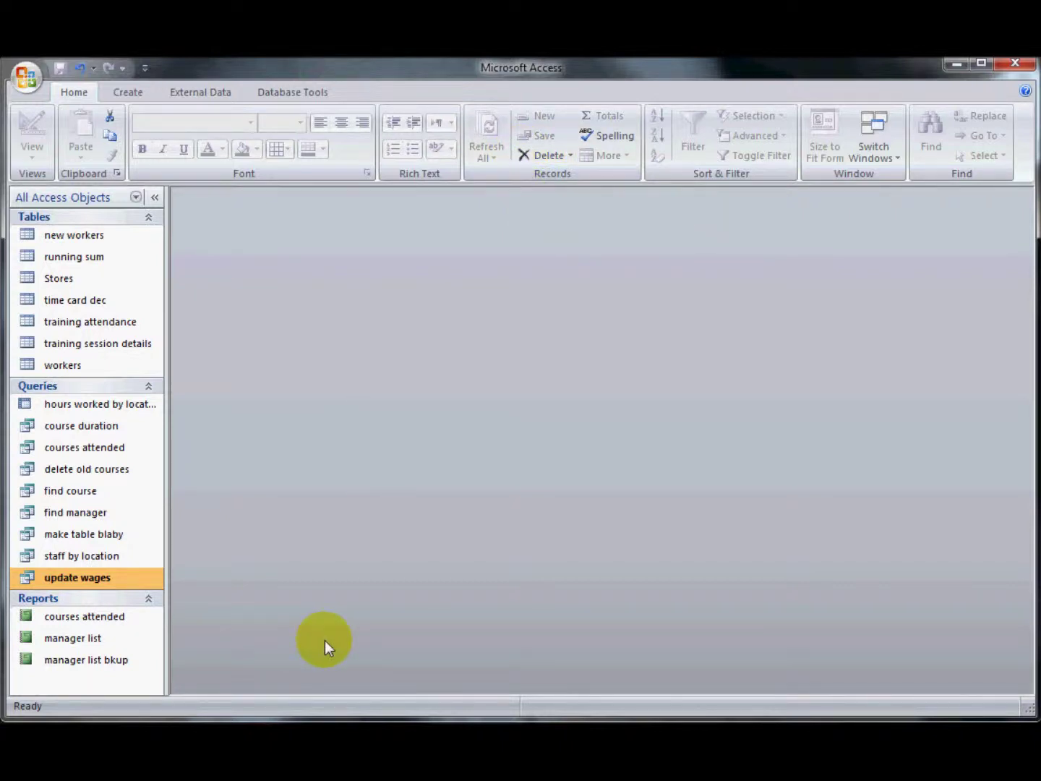
- Open the update wages query in Design View with its window maximized
right_click(114, 581)
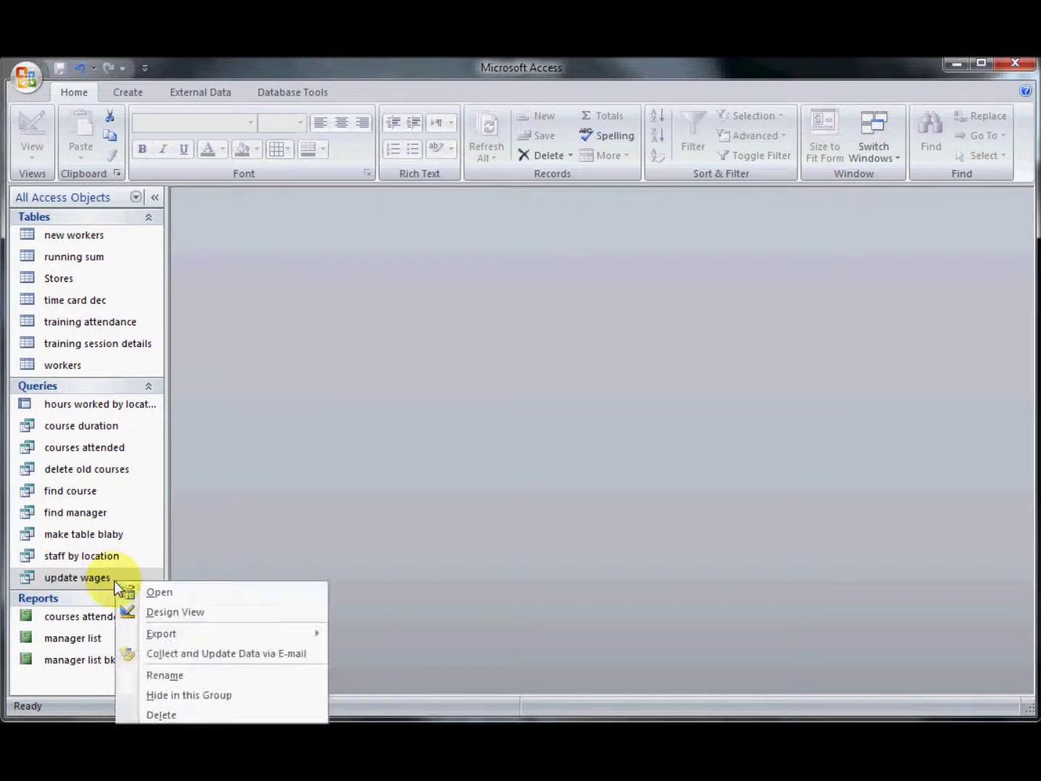
left_click(140, 610)
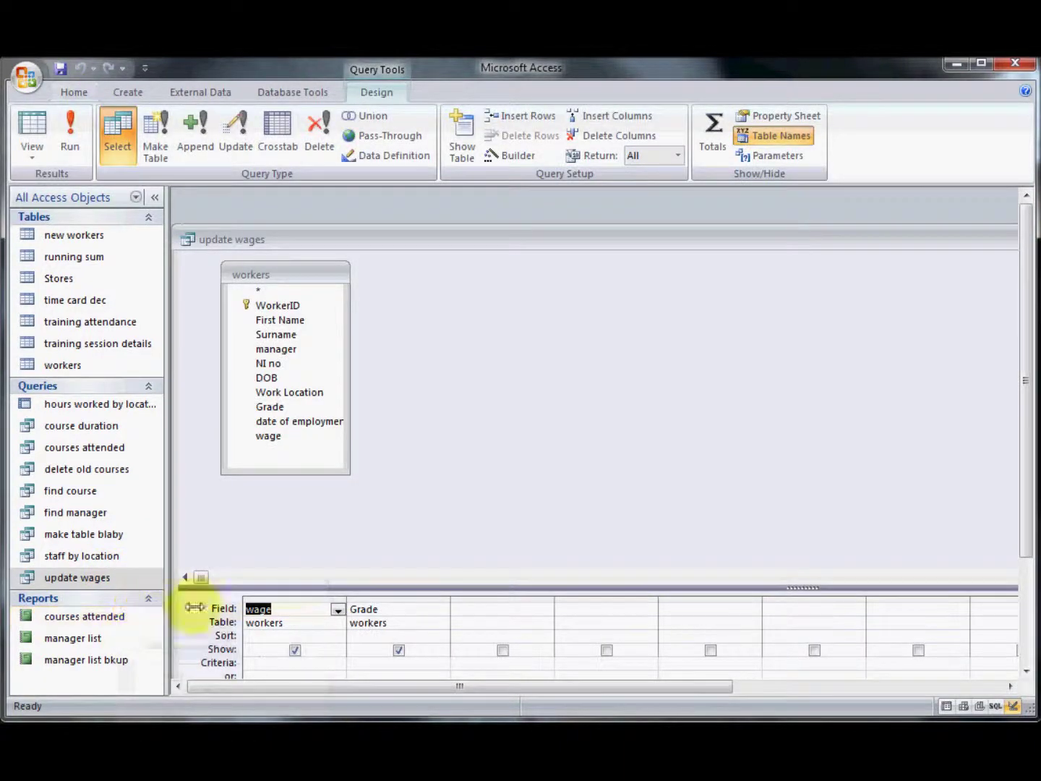
double_click(373, 243)
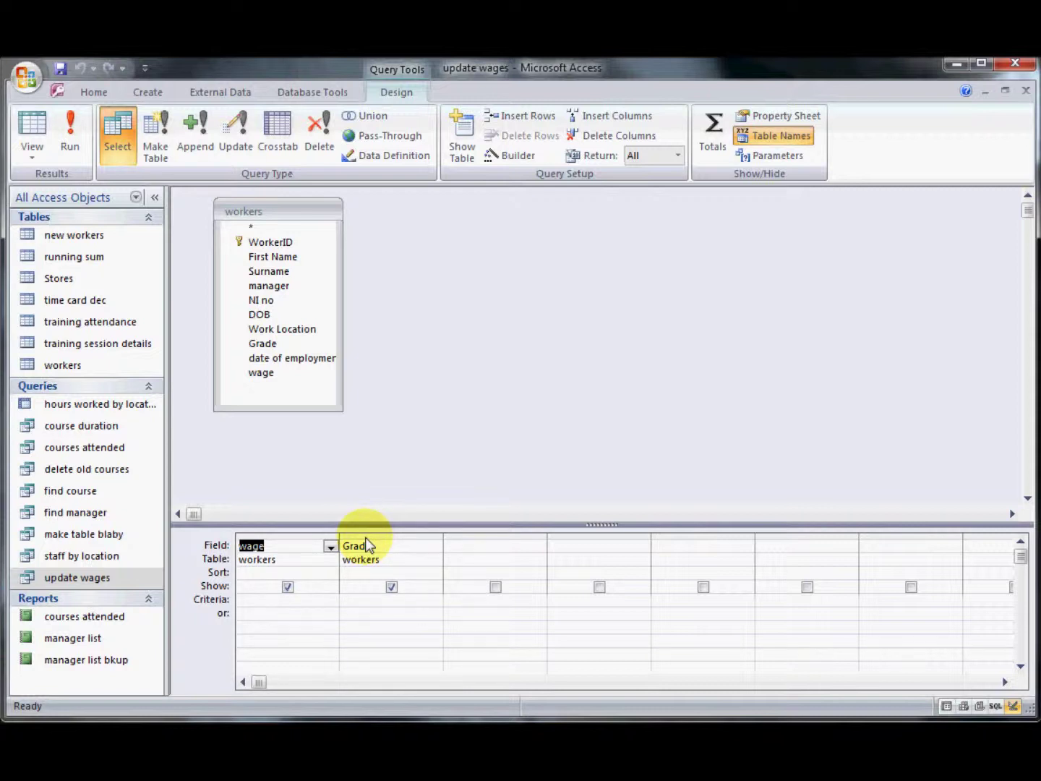
- Set the Grade criterion to c and make it an update query
left_click(369, 600)
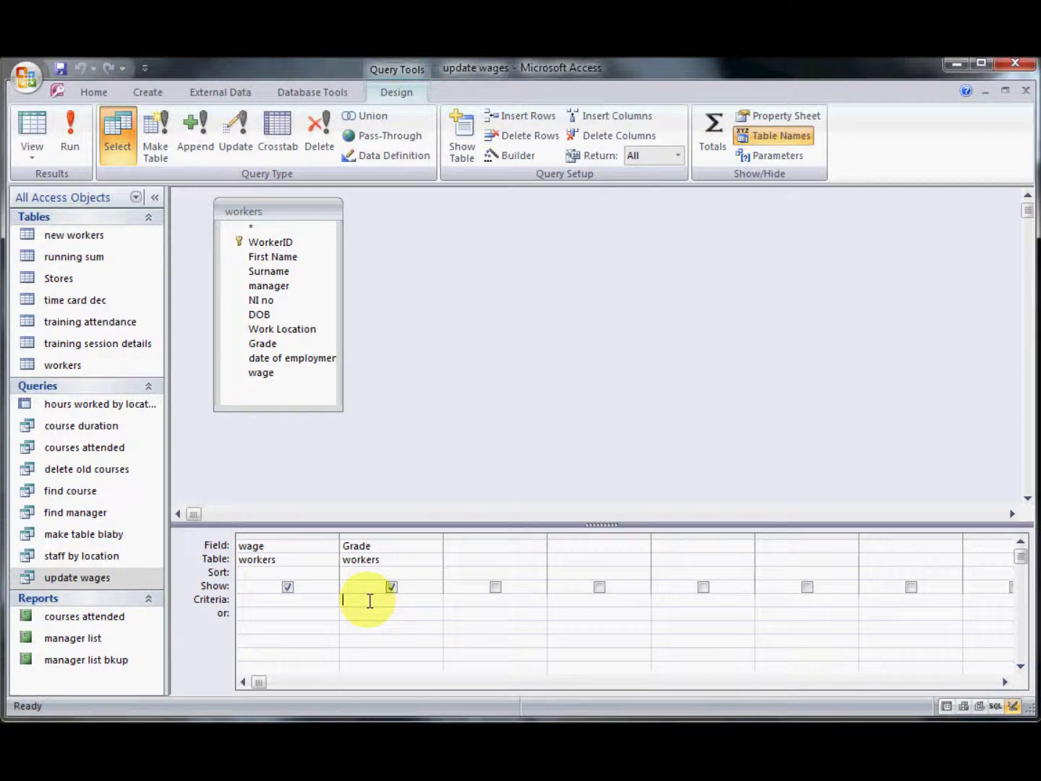
type("c")
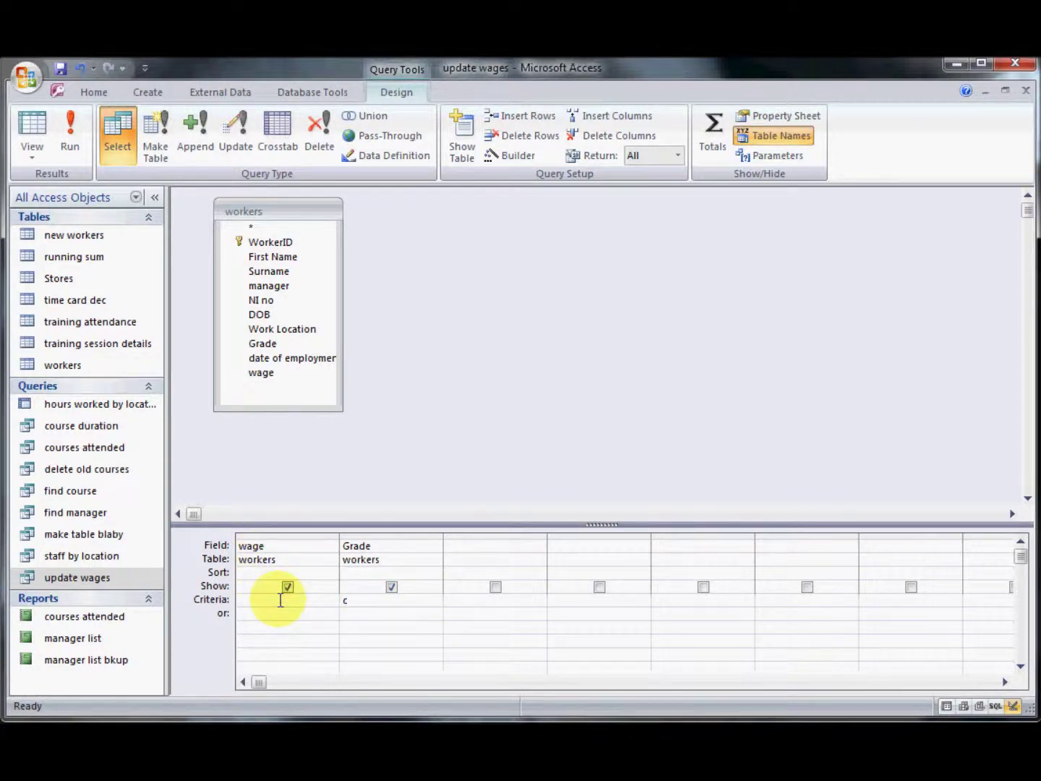
left_click(238, 130)
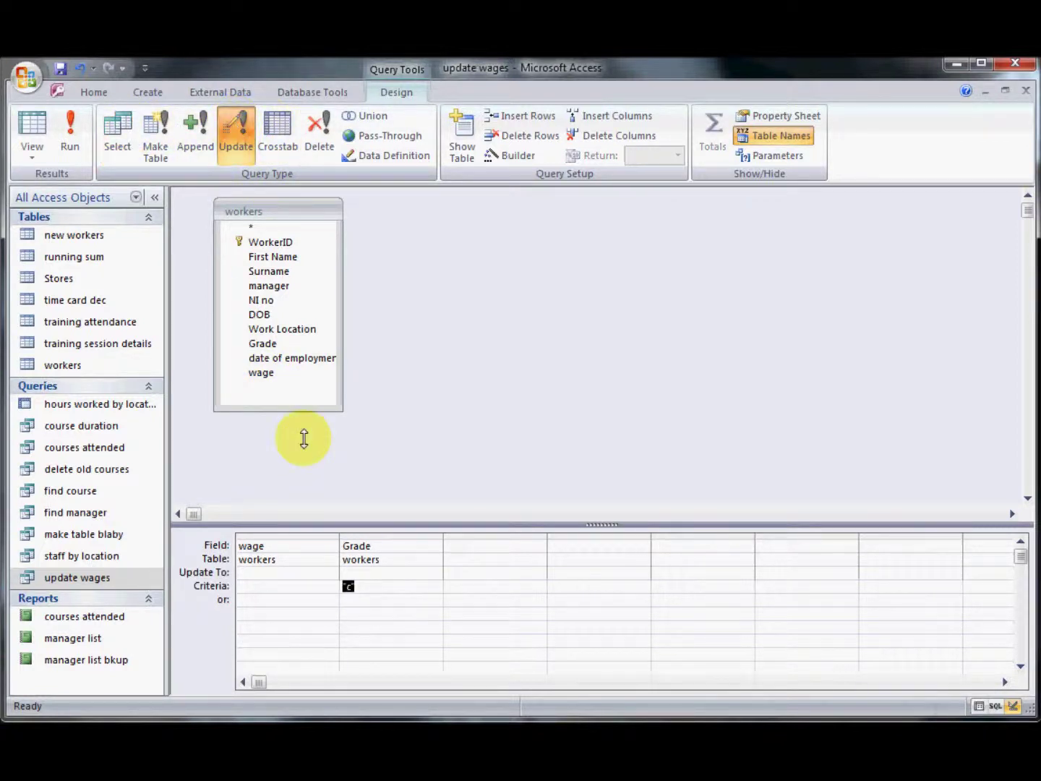
- Enter 22500 as the wage Update To value and preview the 12 affected wages
left_click(243, 571)
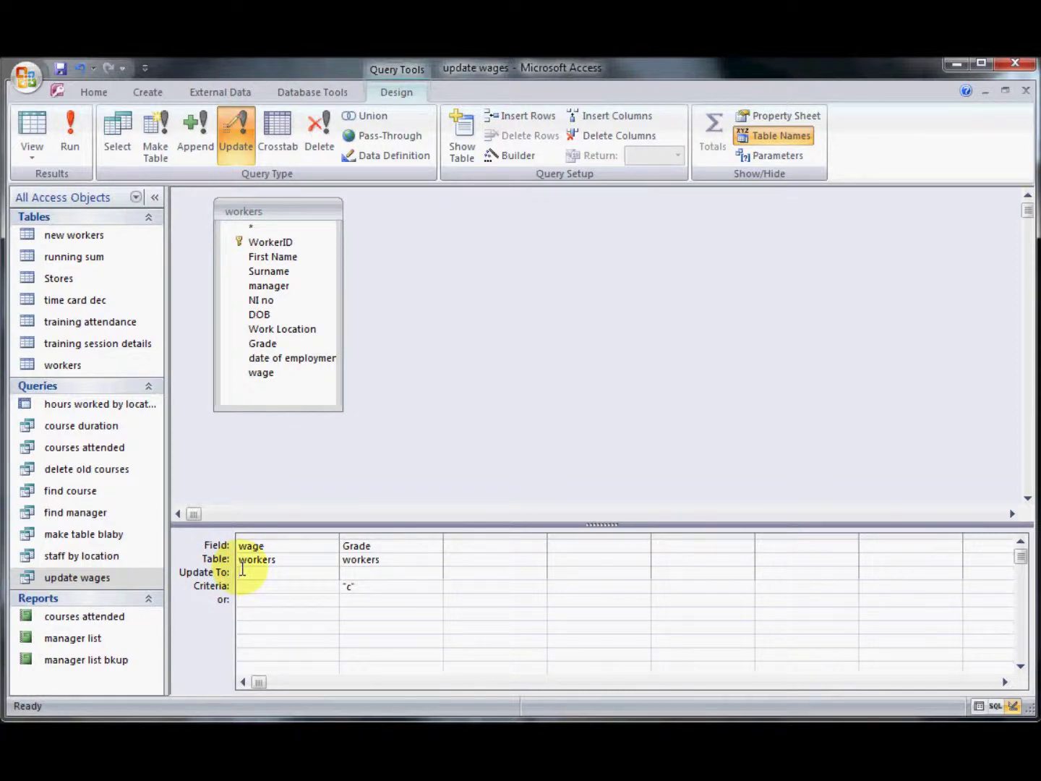
type("22500")
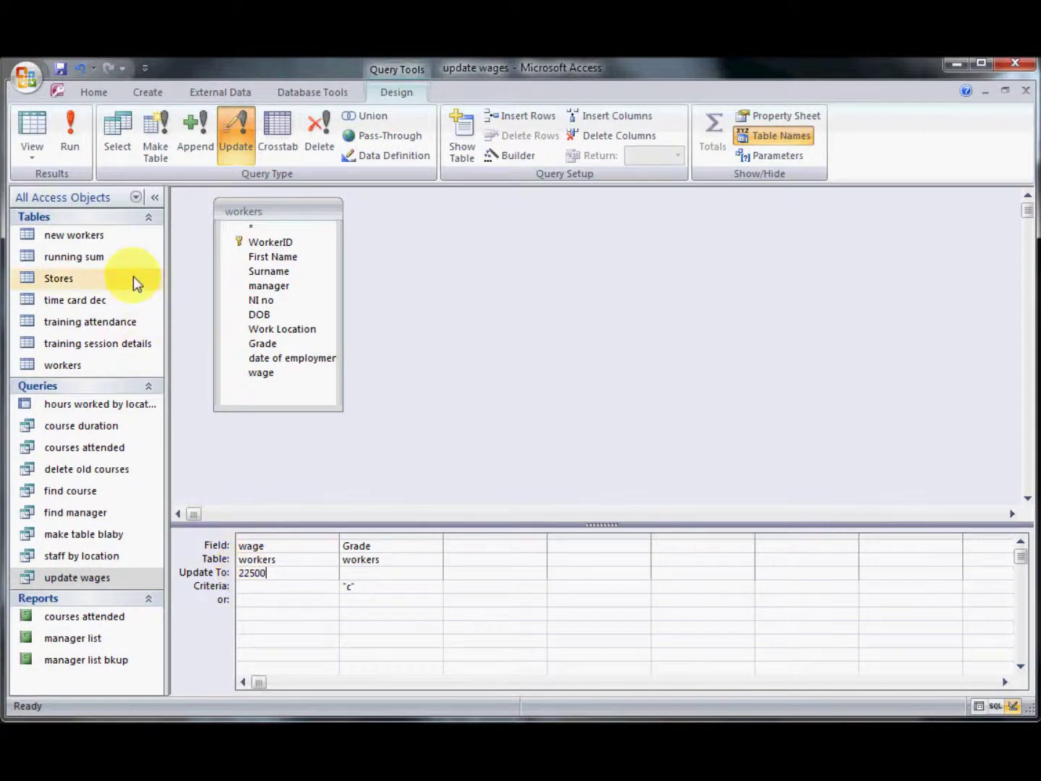
left_click(31, 131)
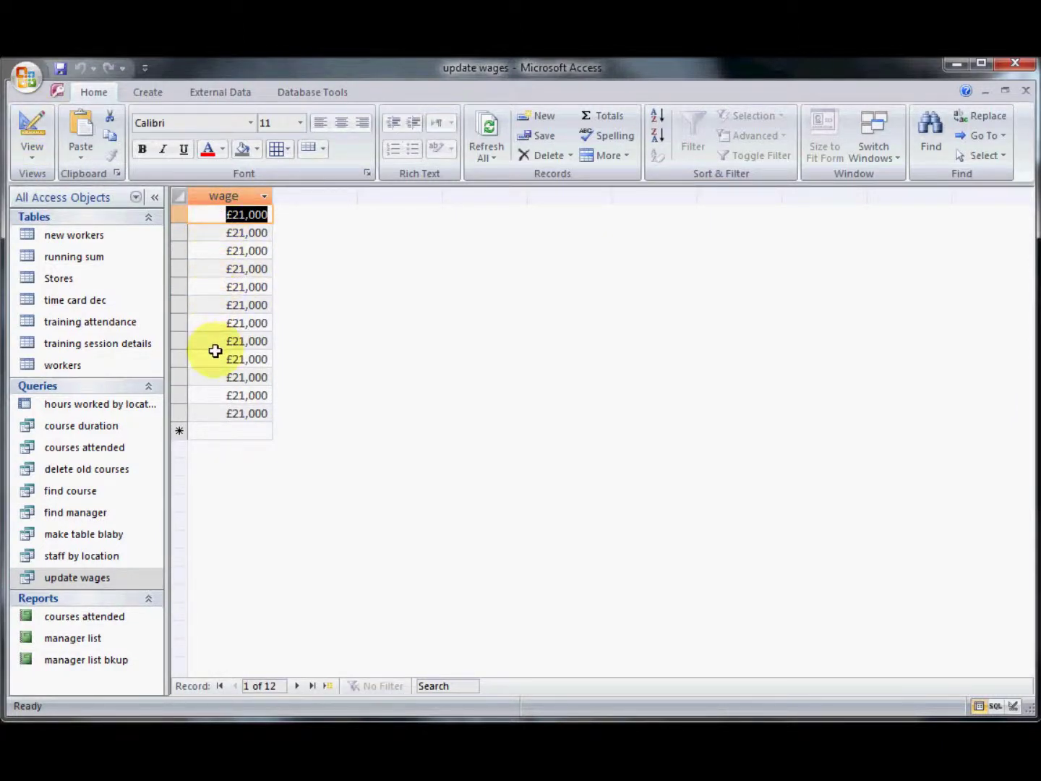
left_click(27, 133)
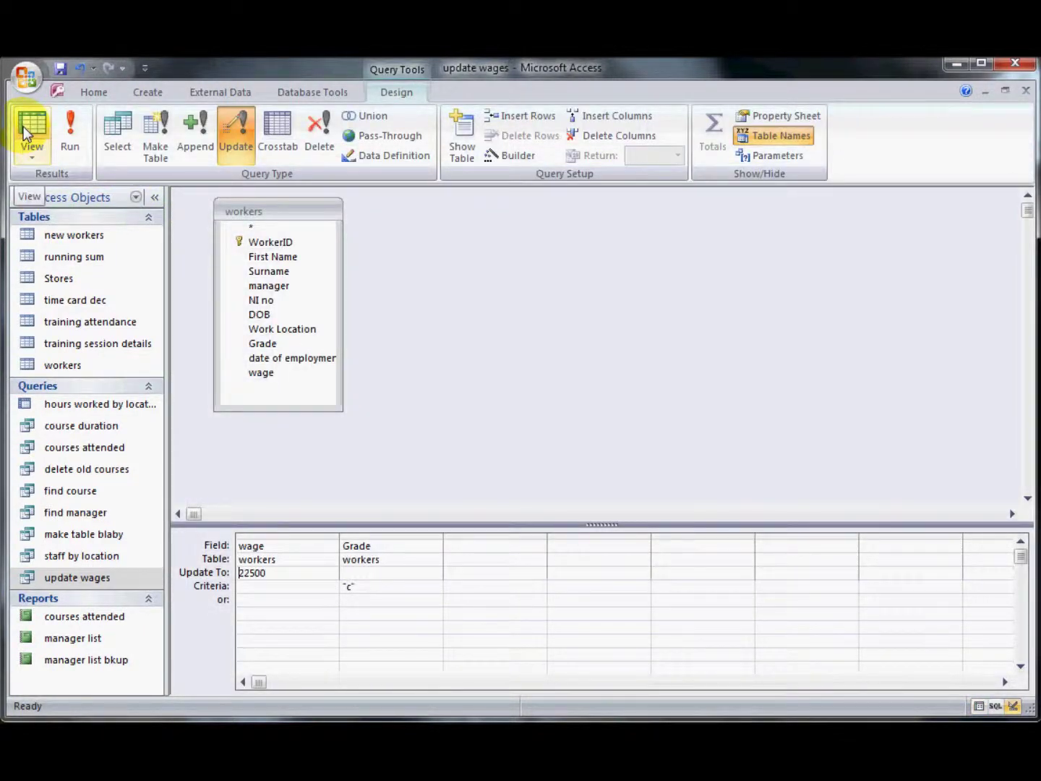
- Run the update on the 12 grade c rows, then save and close the query
left_click(63, 125)
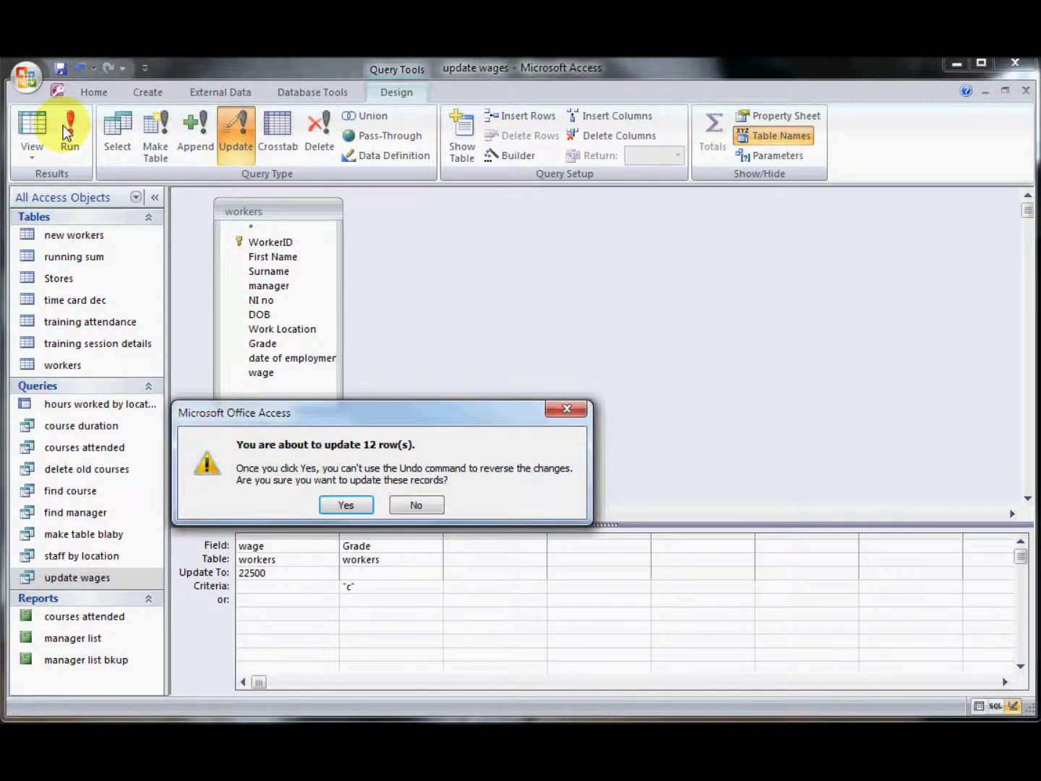
left_click(333, 506)
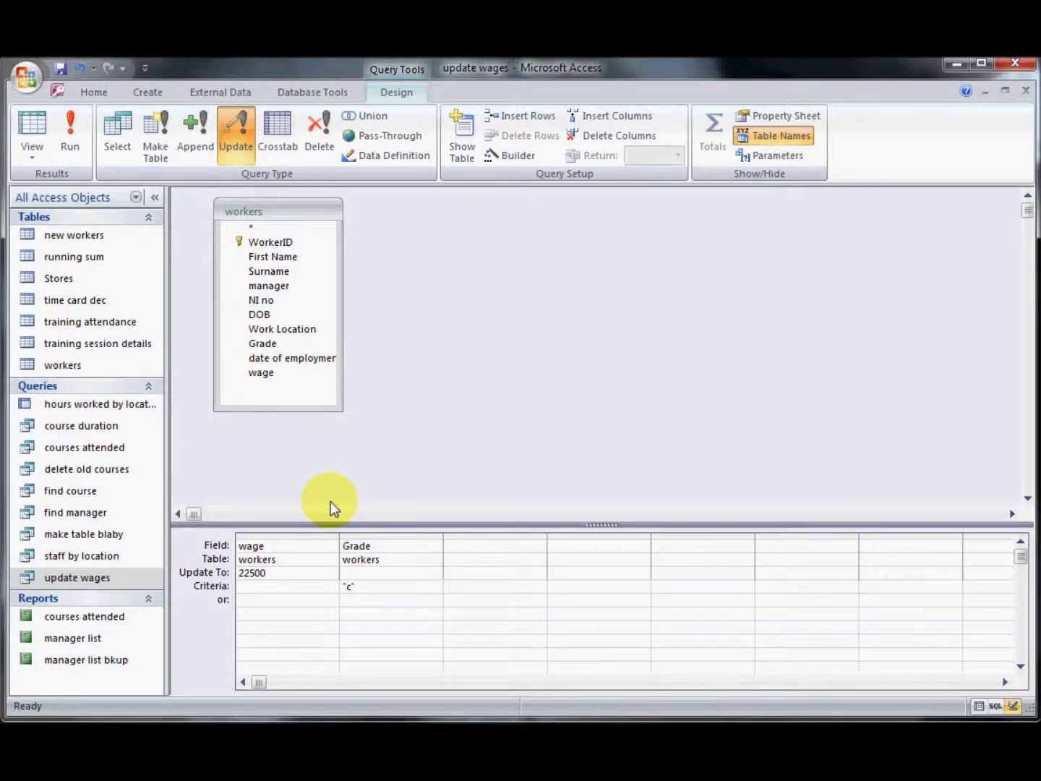
left_click(61, 70)
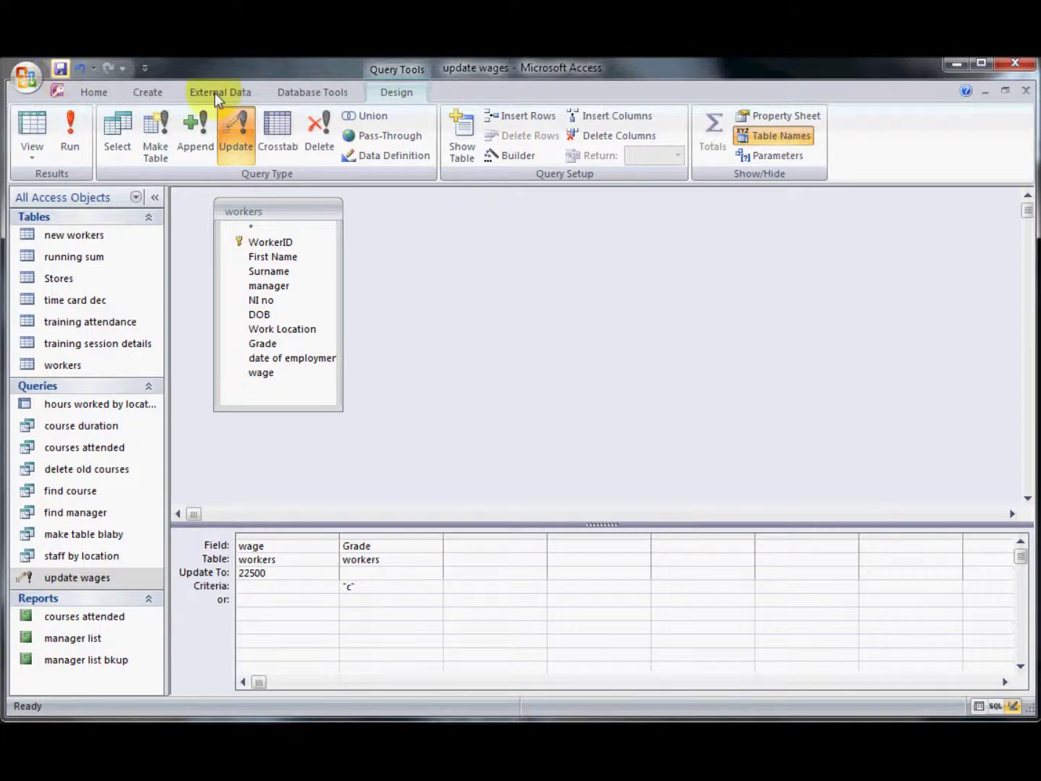
left_click(1025, 91)
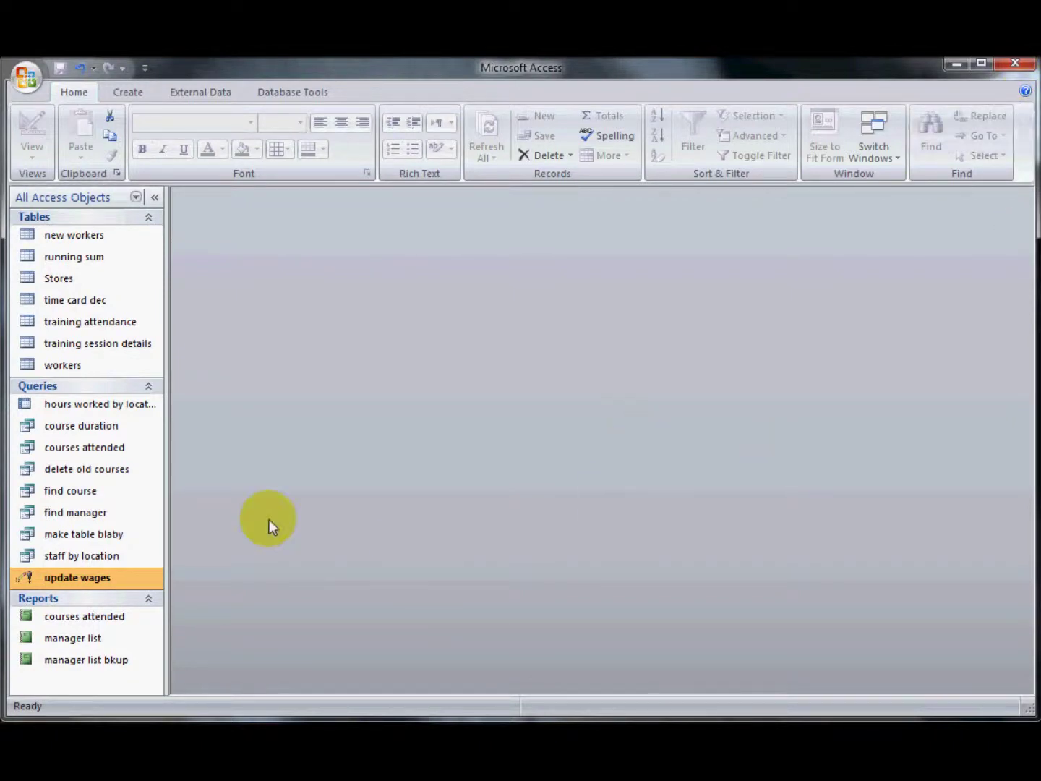
- Open the make table blaby query in Design View with its window maximized
right_click(59, 540)
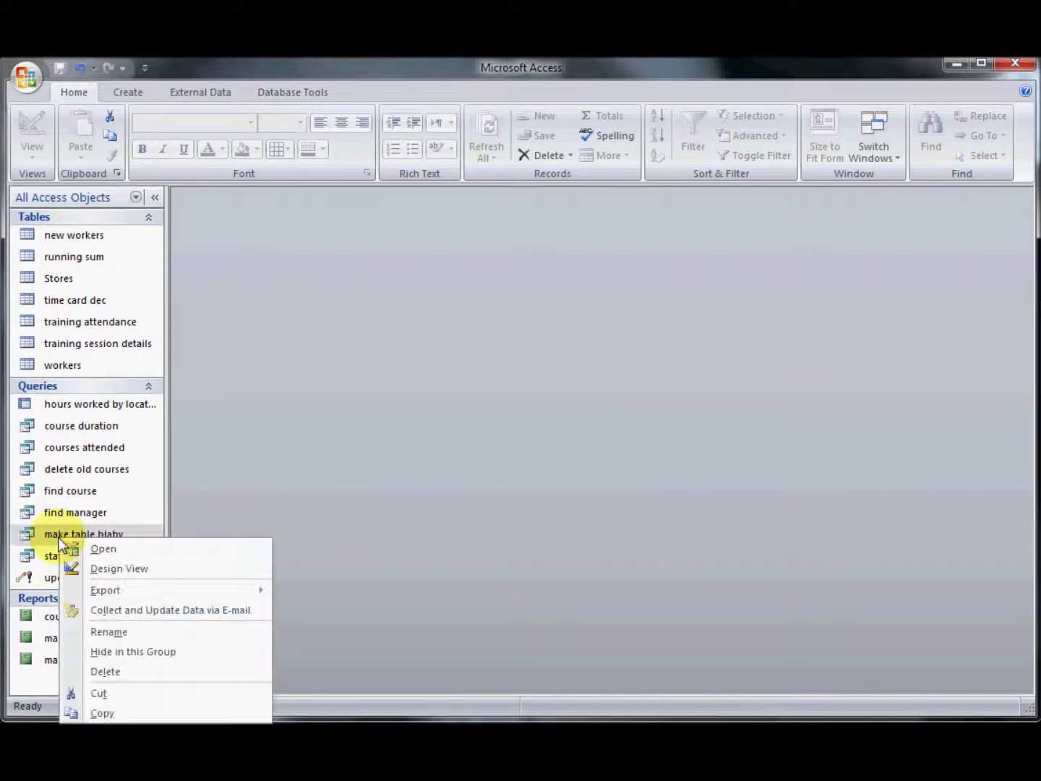
left_click(87, 565)
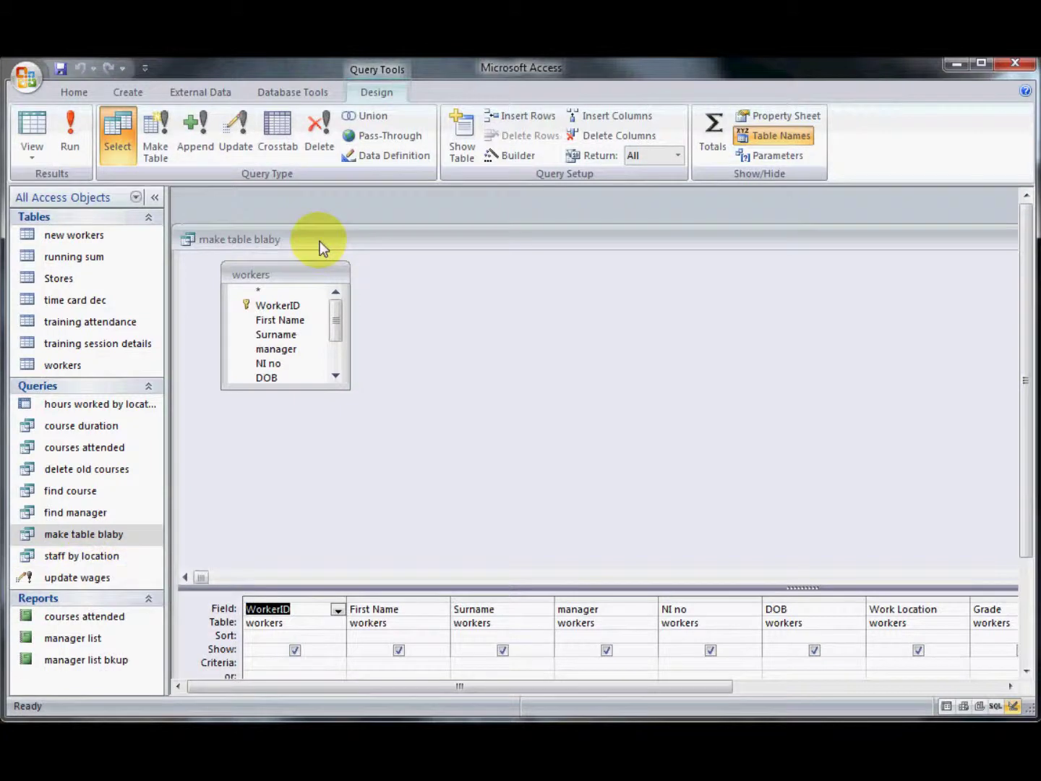
double_click(319, 241)
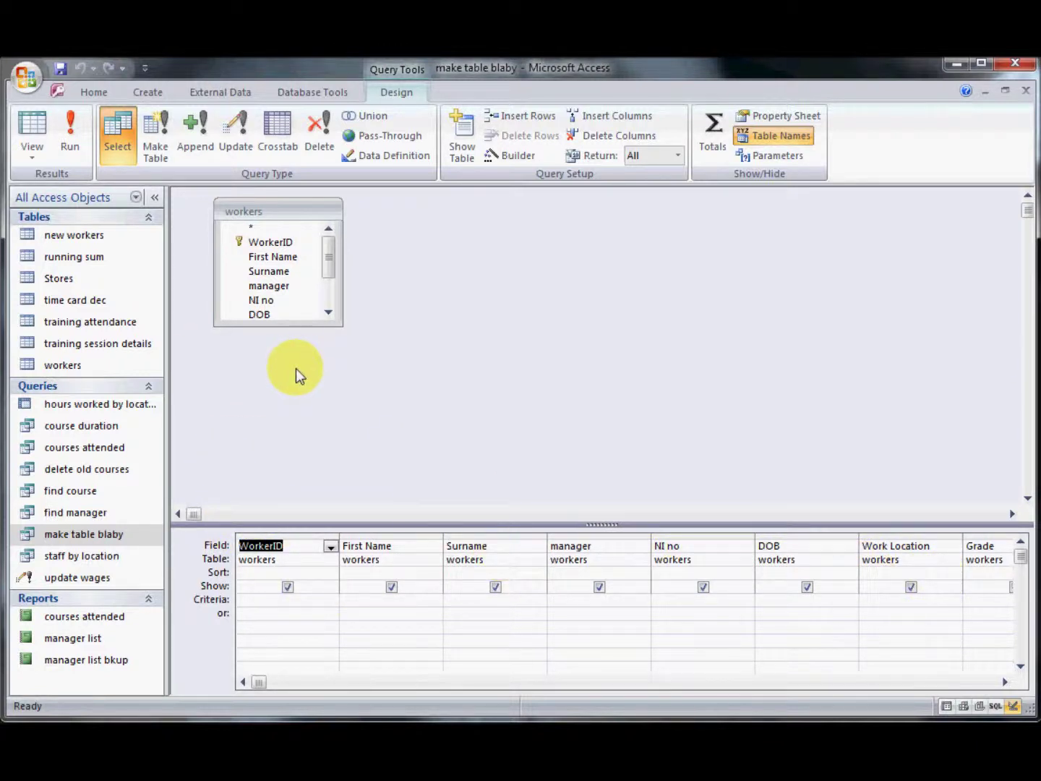
- Make it a make-table query that creates the table 'workers in blaby'
left_click(157, 137)
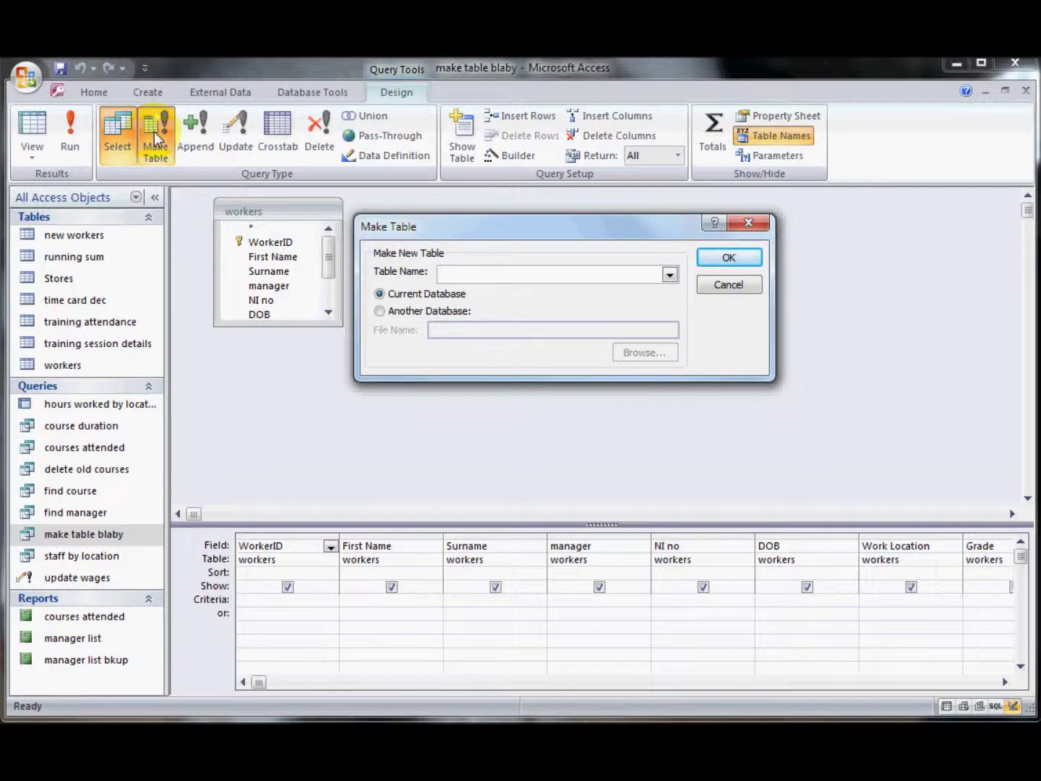
type("workers in blaby")
left_click(726, 257)
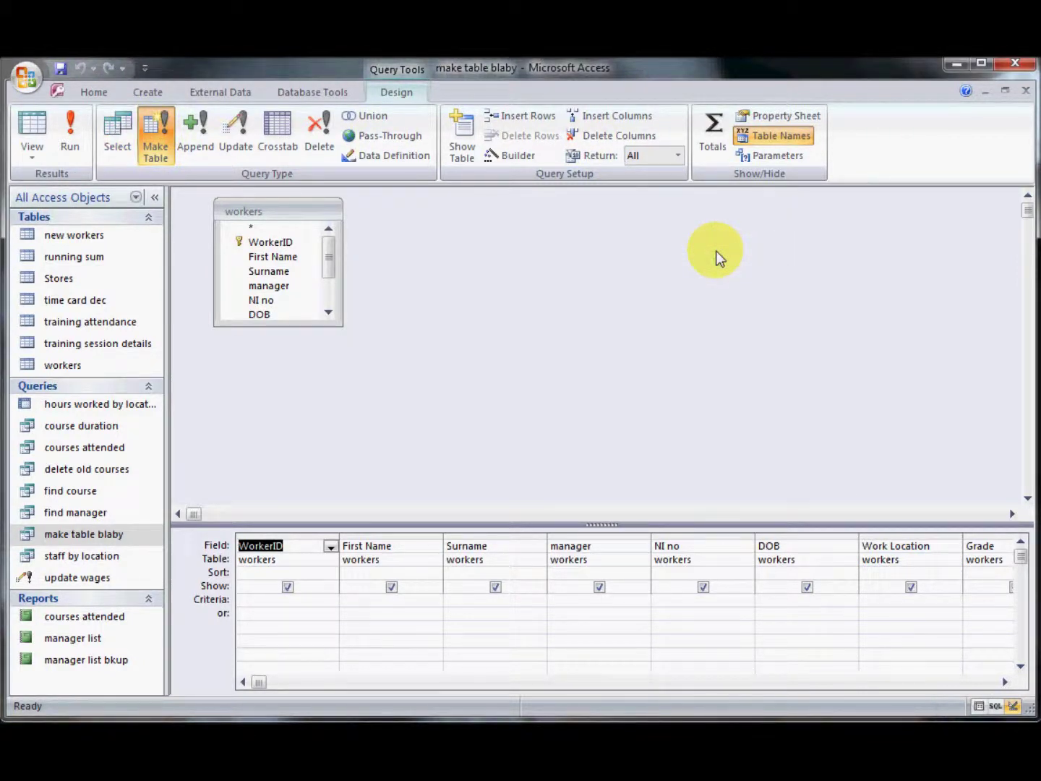
- Add the Work Location criterion 'blaby' and preview the 11 matching workers
left_click(31, 130)
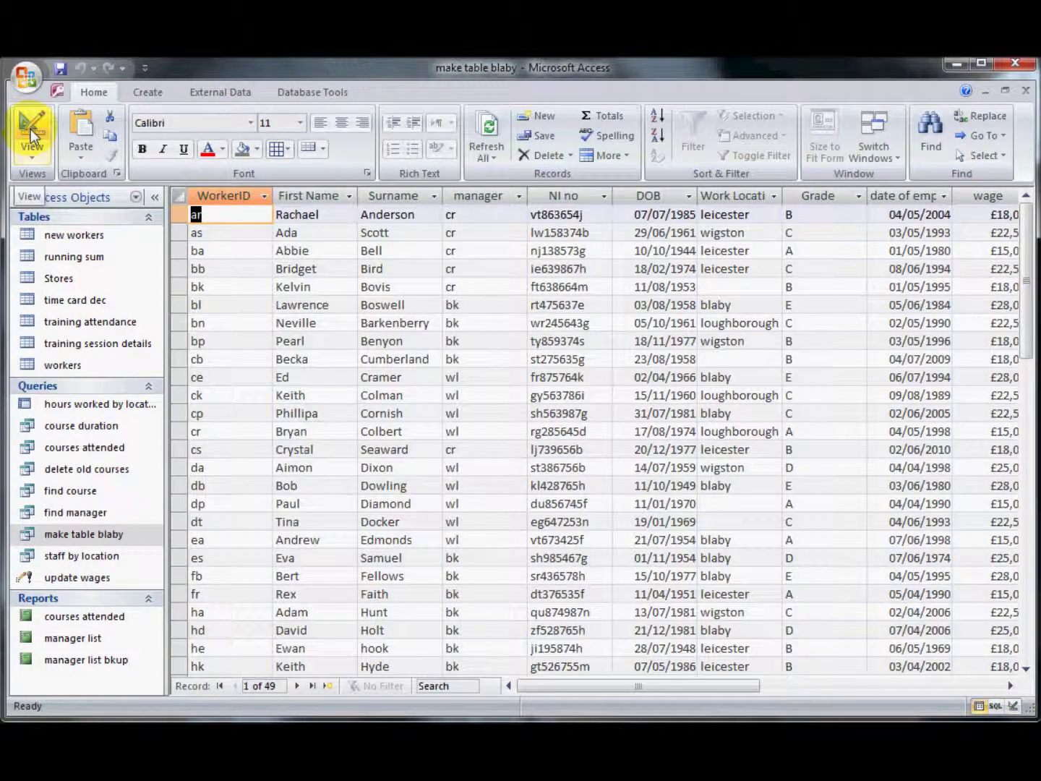
left_click(31, 134)
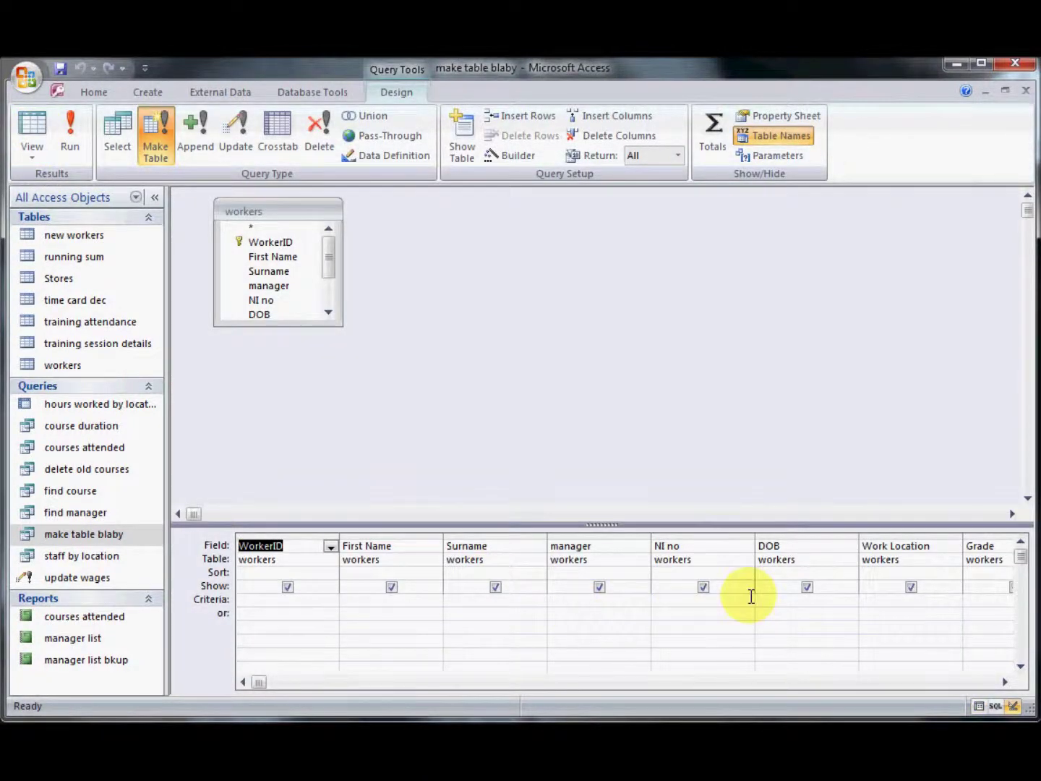
left_click(873, 599)
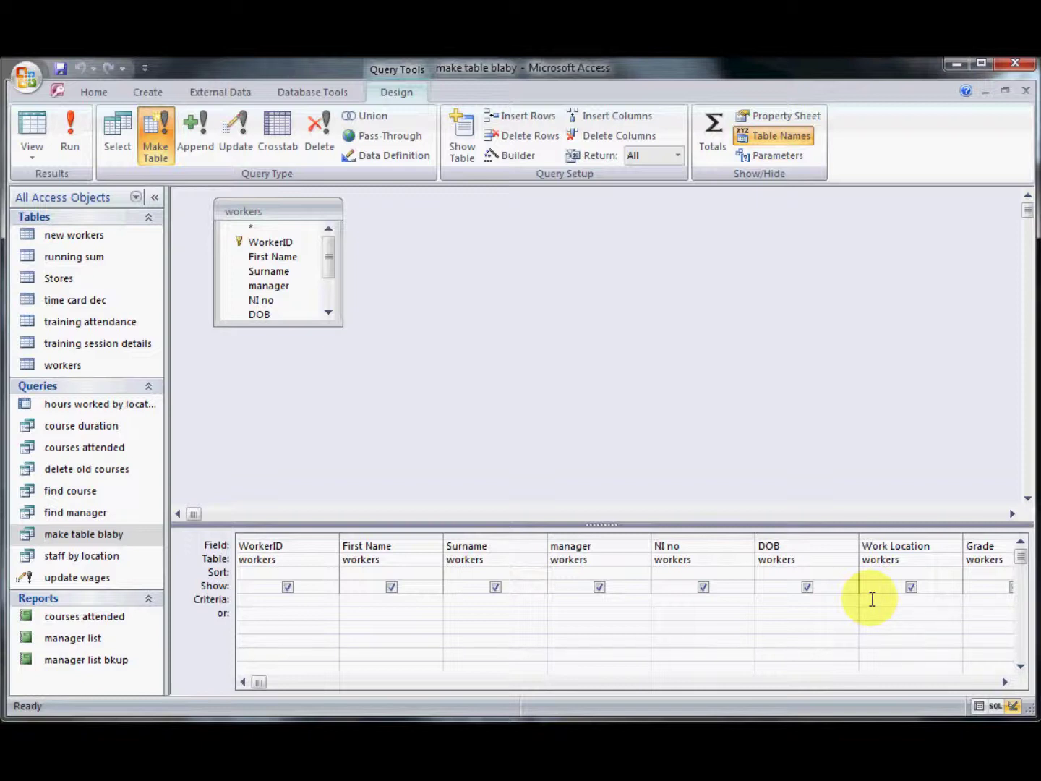
type("blaby")
left_click(32, 131)
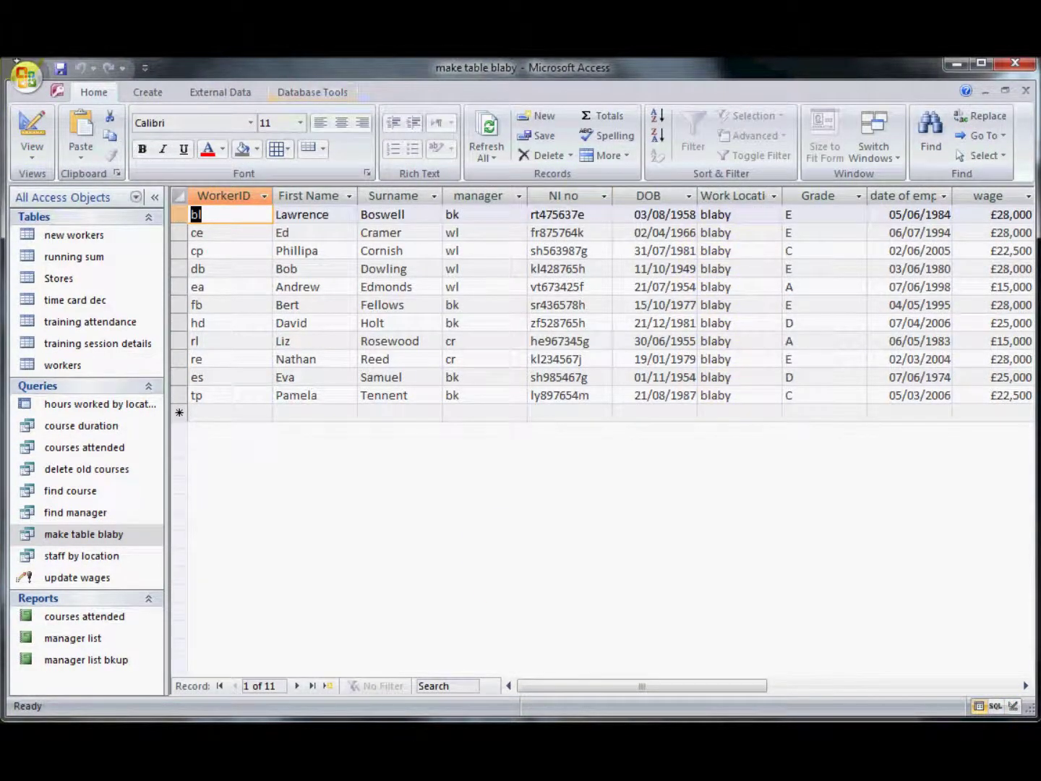
left_click(22, 125)
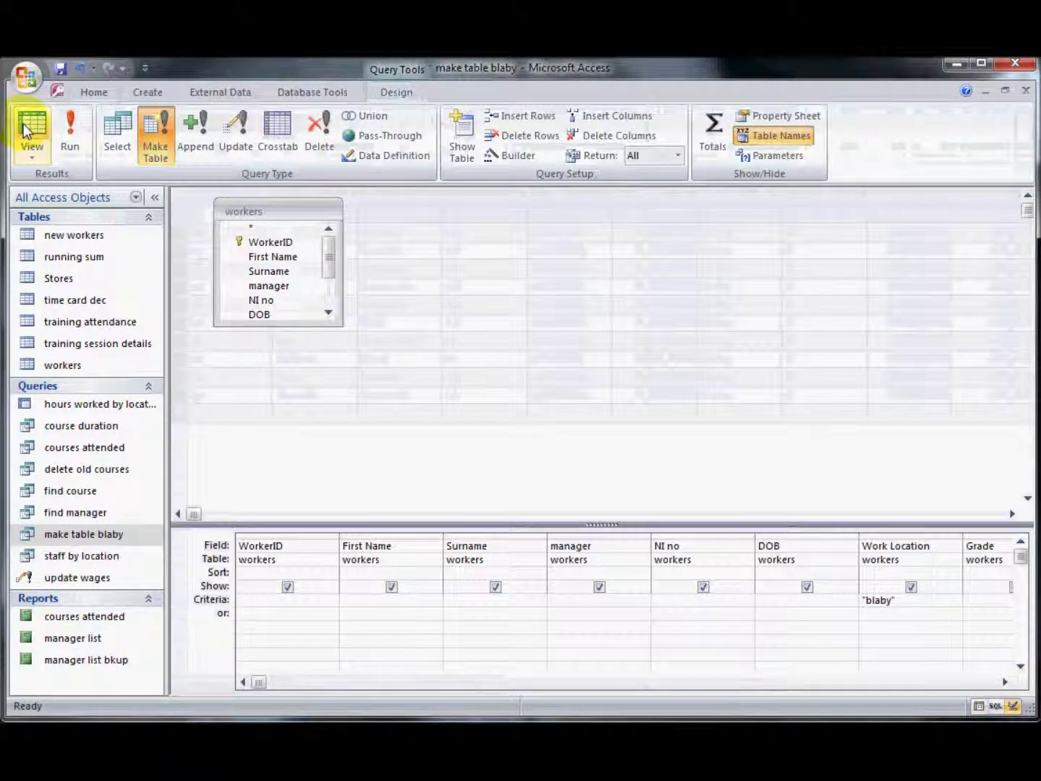
- Run the make-table query, confirm pasting the 11 rows, and close the query
left_click(80, 133)
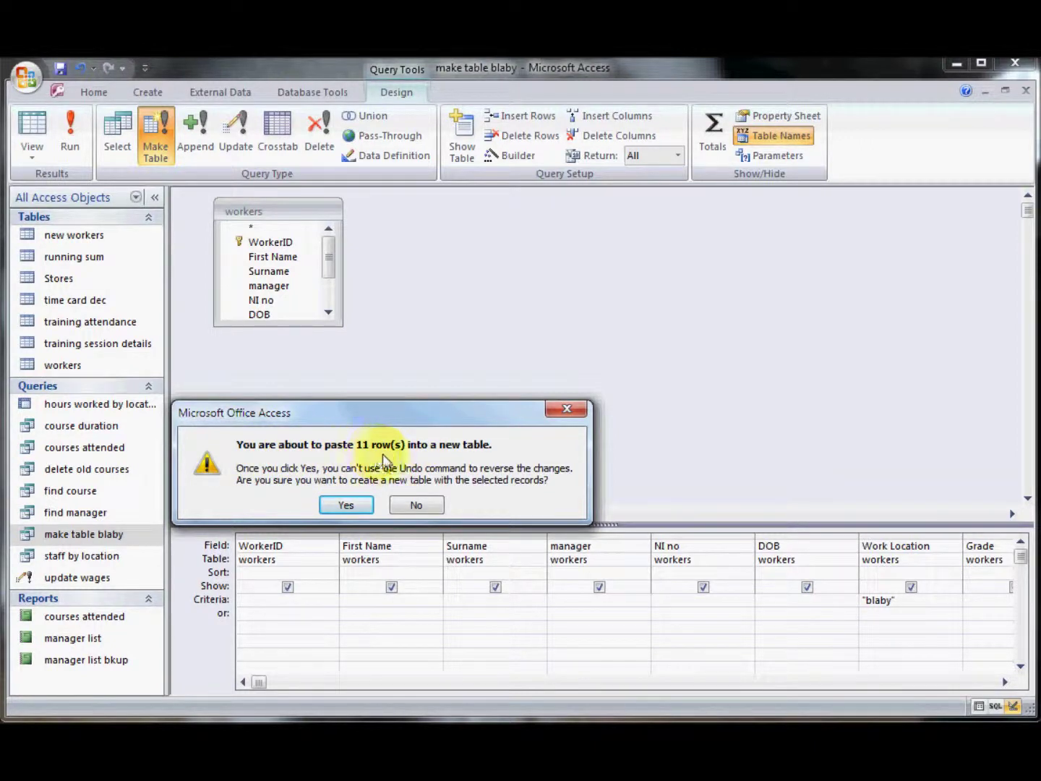
left_click(332, 504)
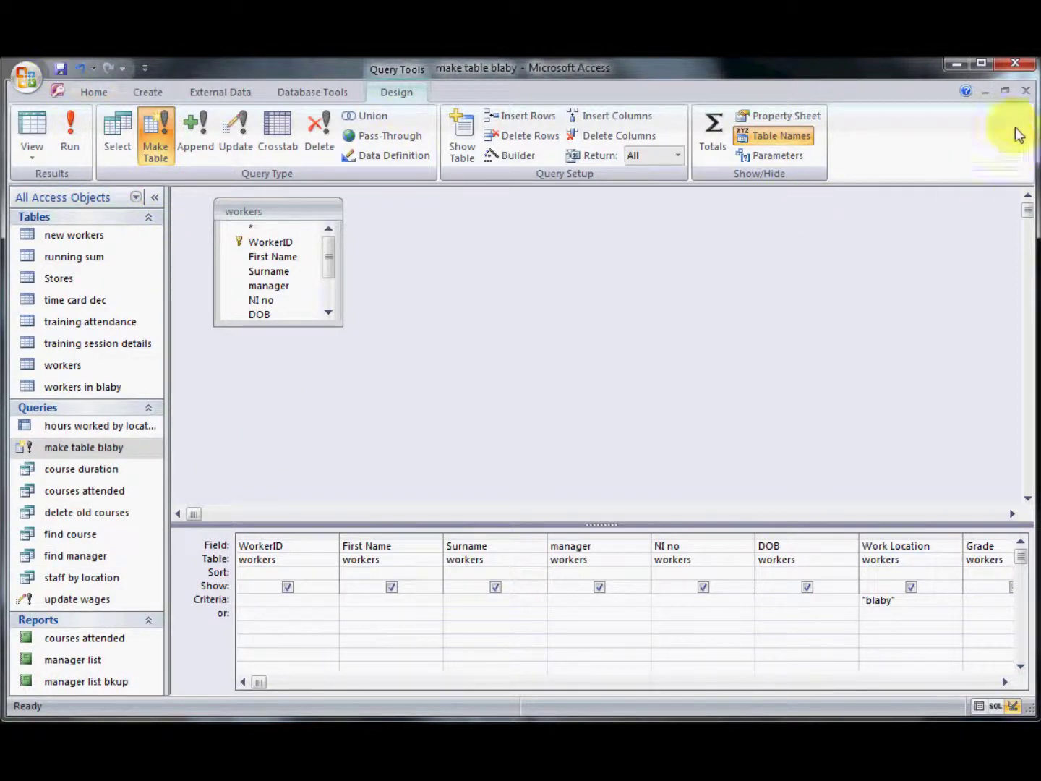
left_click(1025, 93)
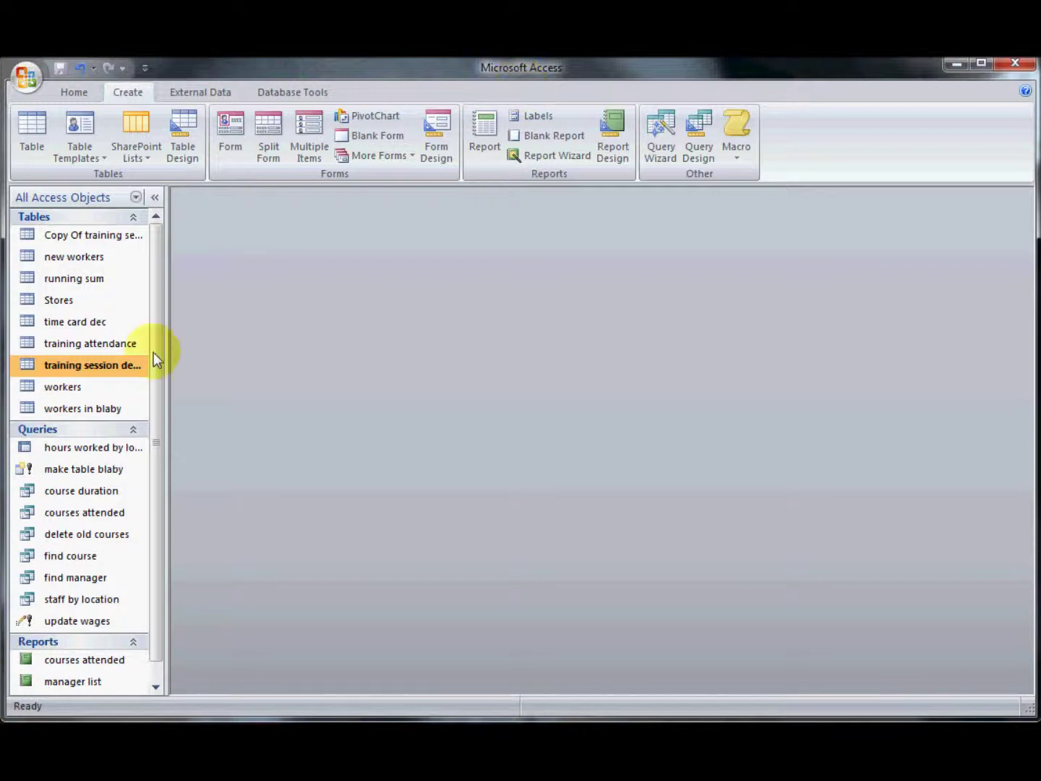
- Open delete old courses in Design View, maximized, and make it a delete query
right_click(83, 537)
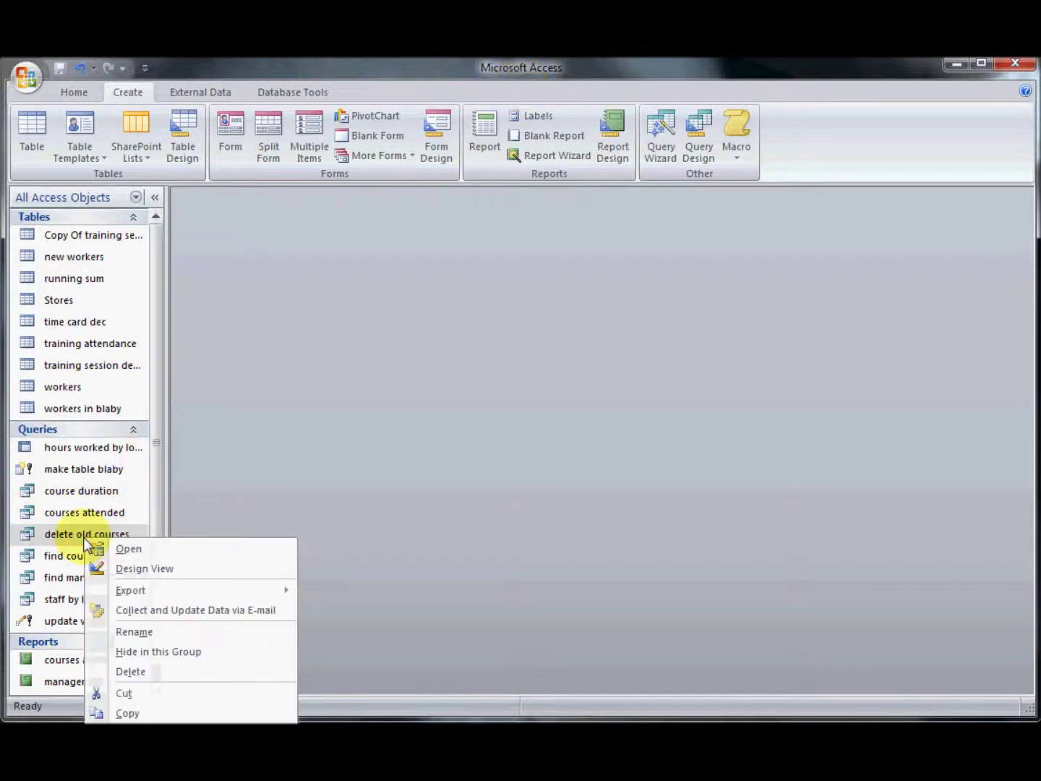
left_click(118, 569)
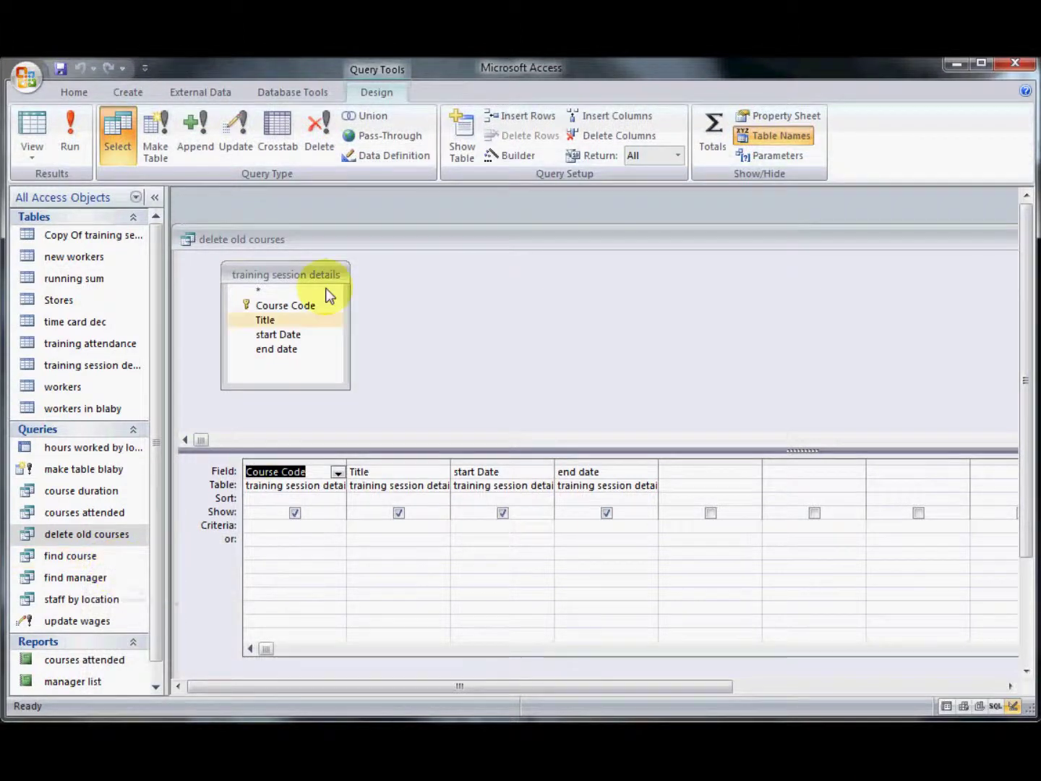
double_click(285, 240)
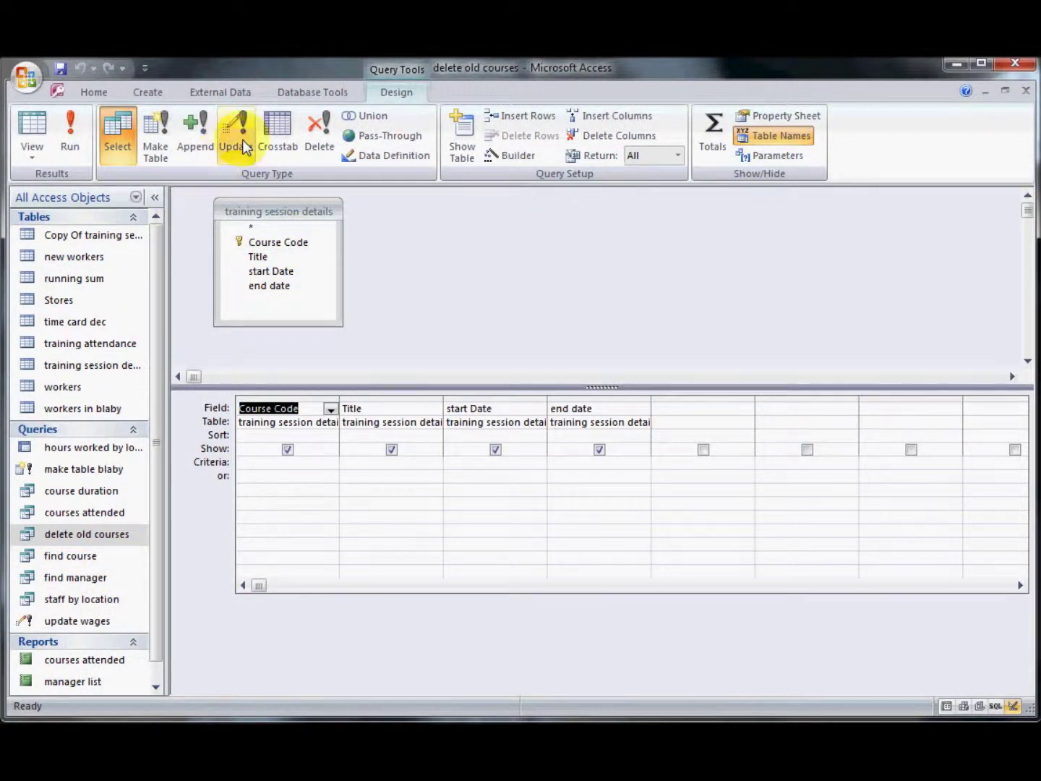
left_click(311, 130)
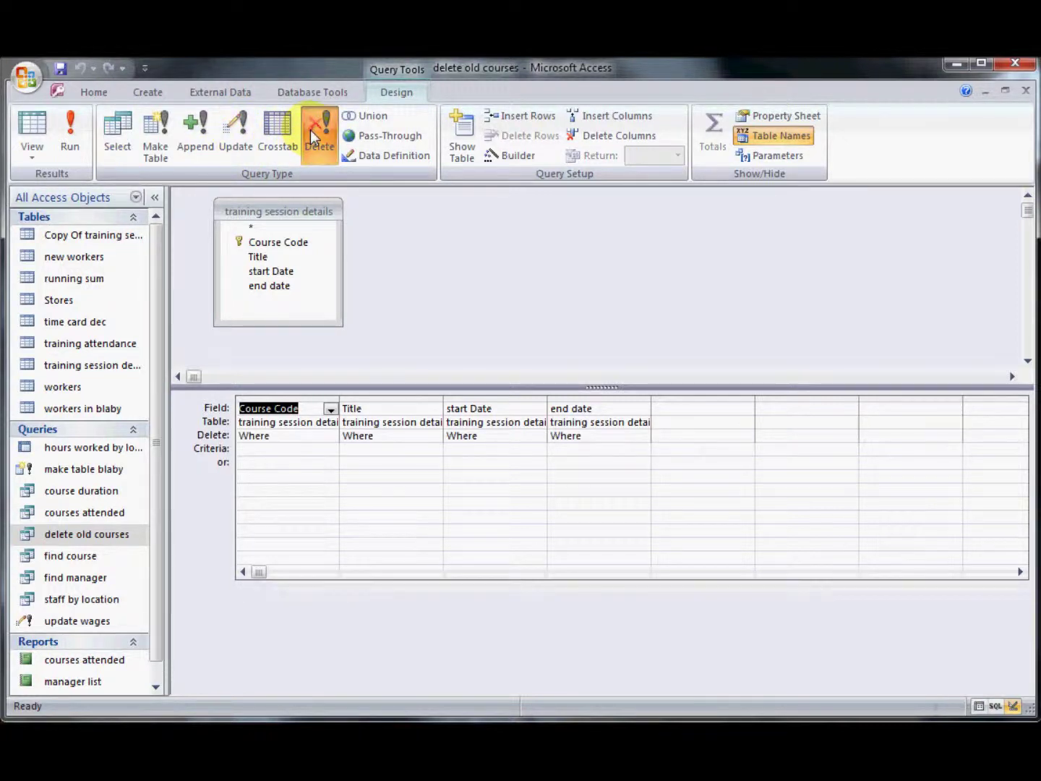
left_click(473, 449)
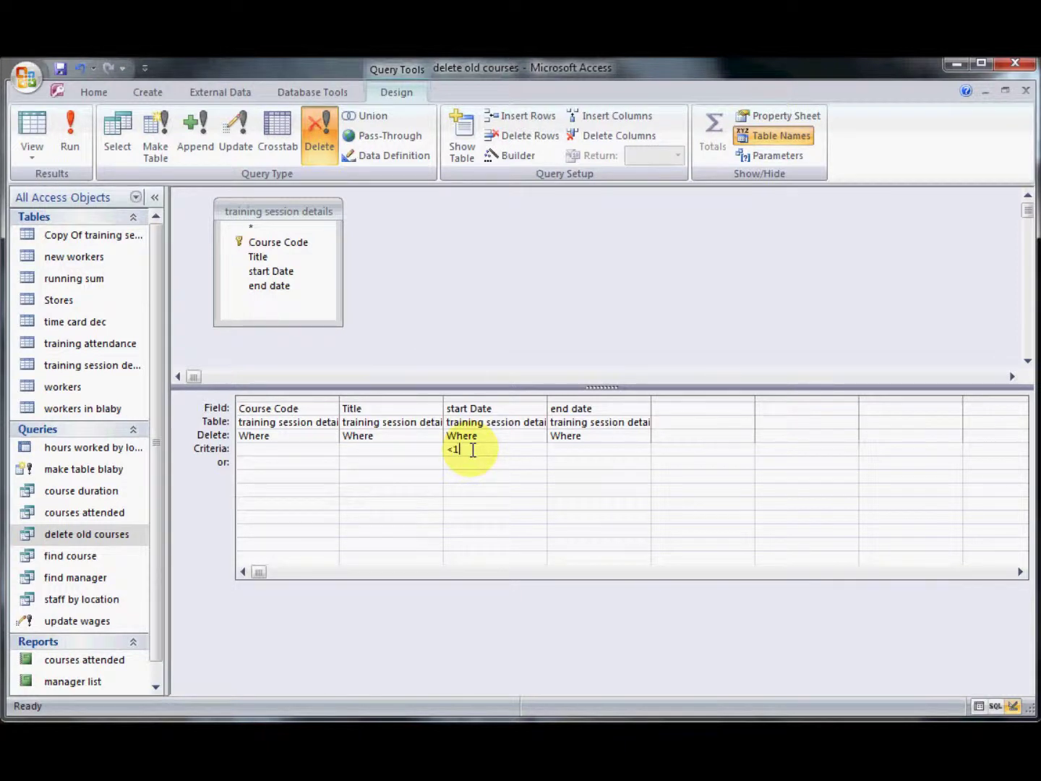
- Set the start Date criterion to <1/1/2011, preview the 7 matching courses, and run it
type("<1/1/2011")
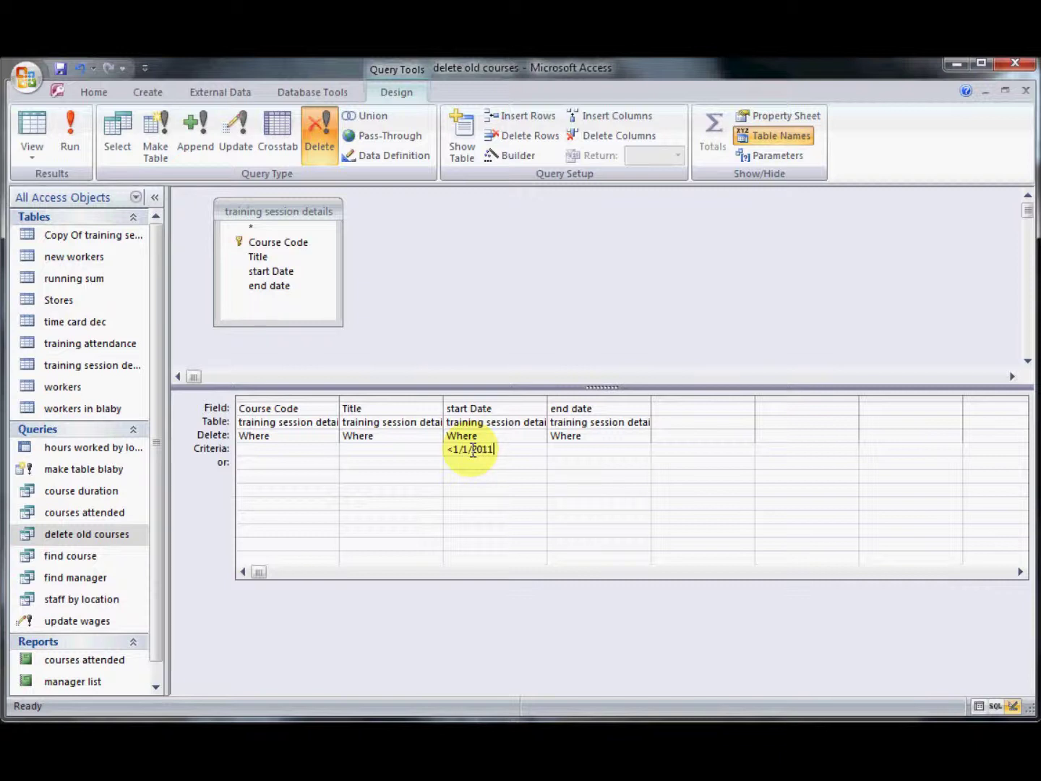
left_click(30, 125)
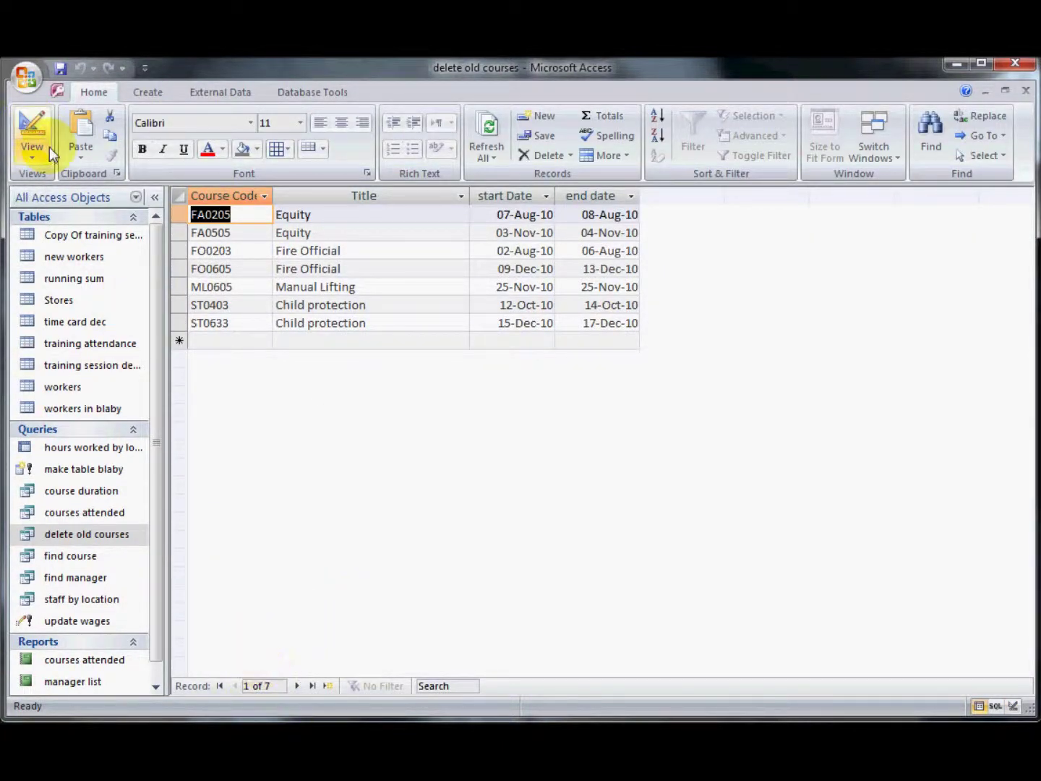
left_click(28, 128)
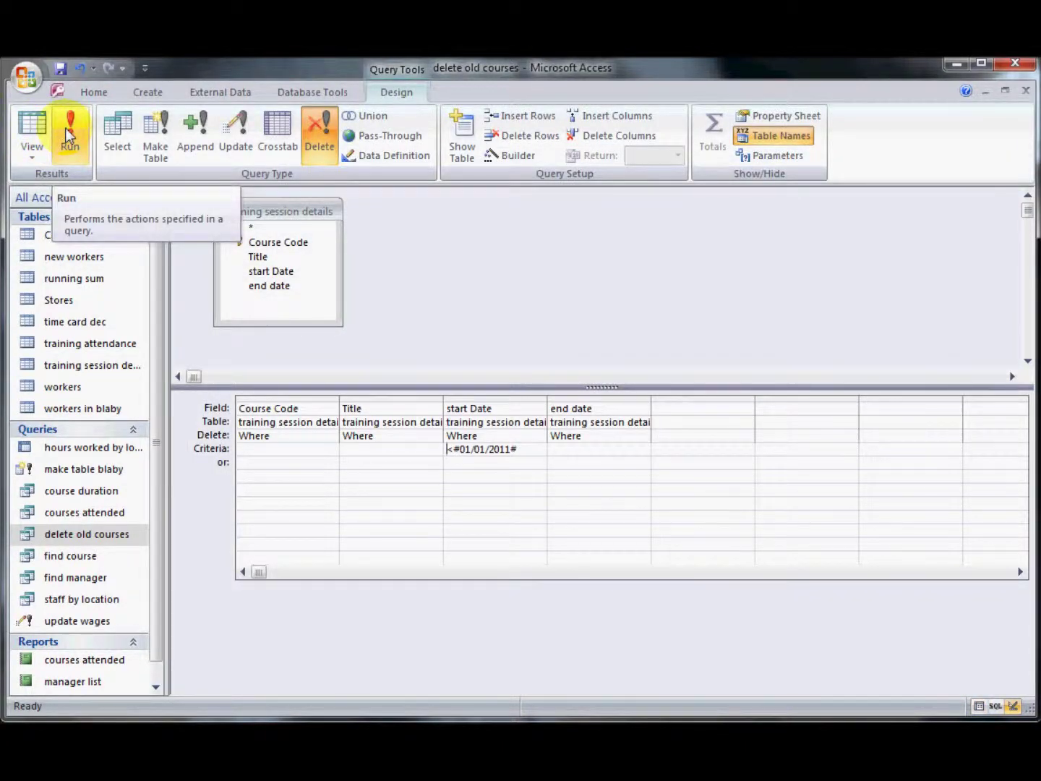
left_click(67, 131)
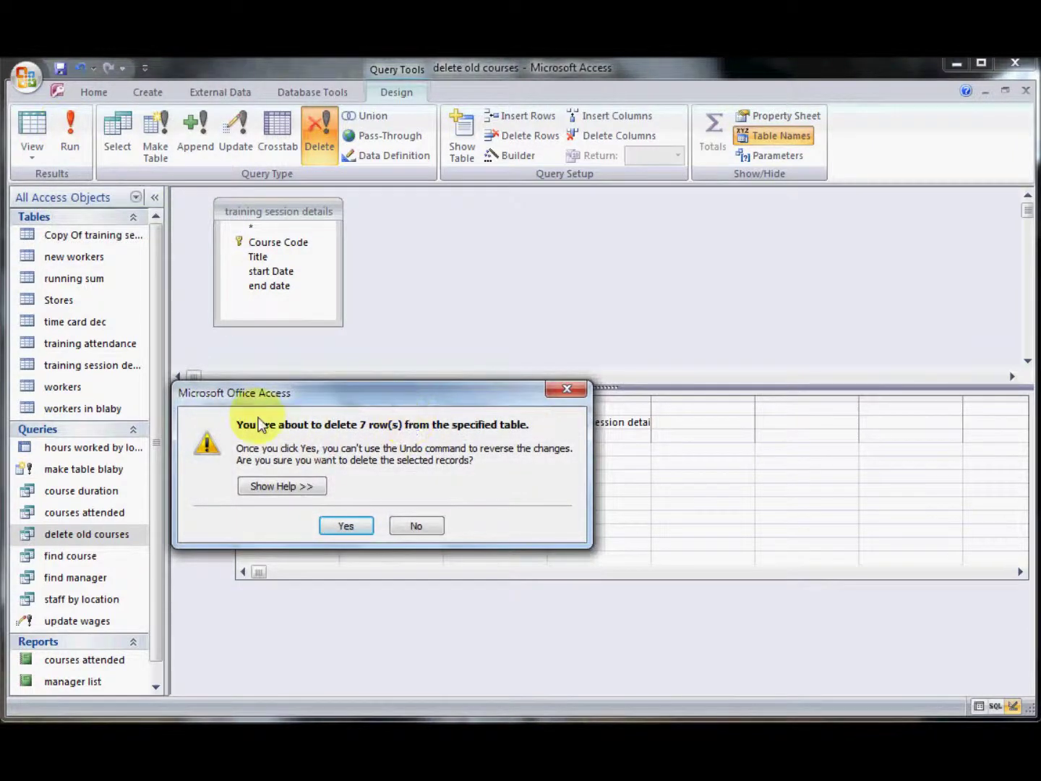
- Confirm deleting the 7 old course rows and save the query
left_click(347, 525)
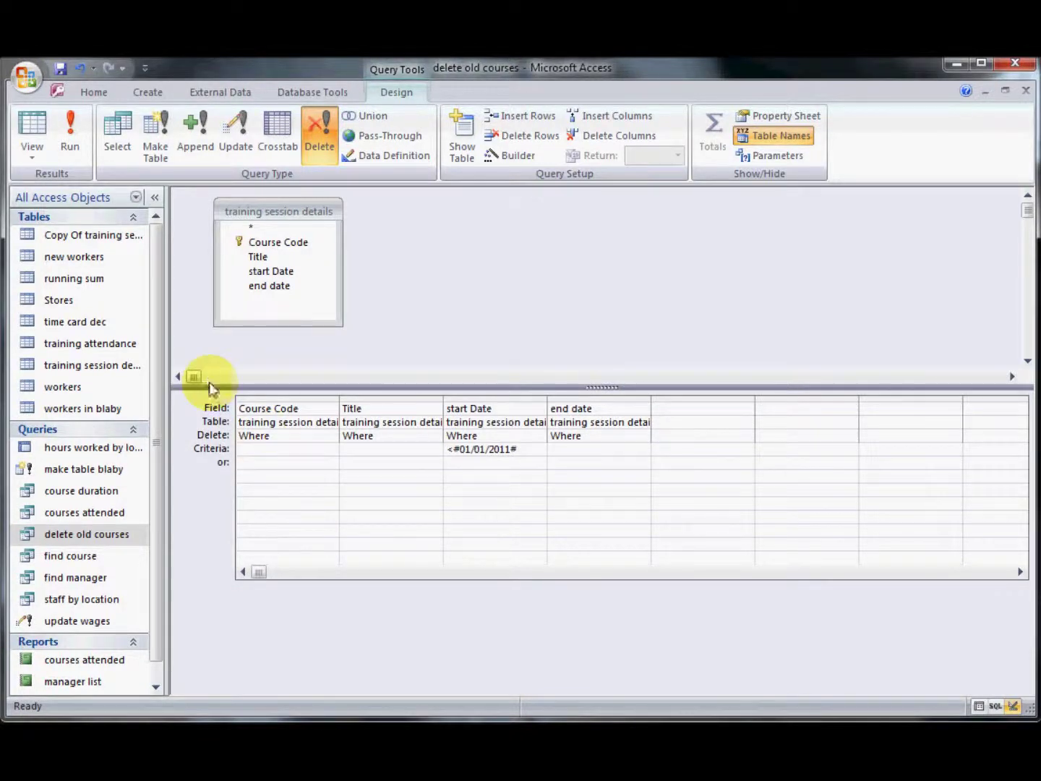
left_click(60, 70)
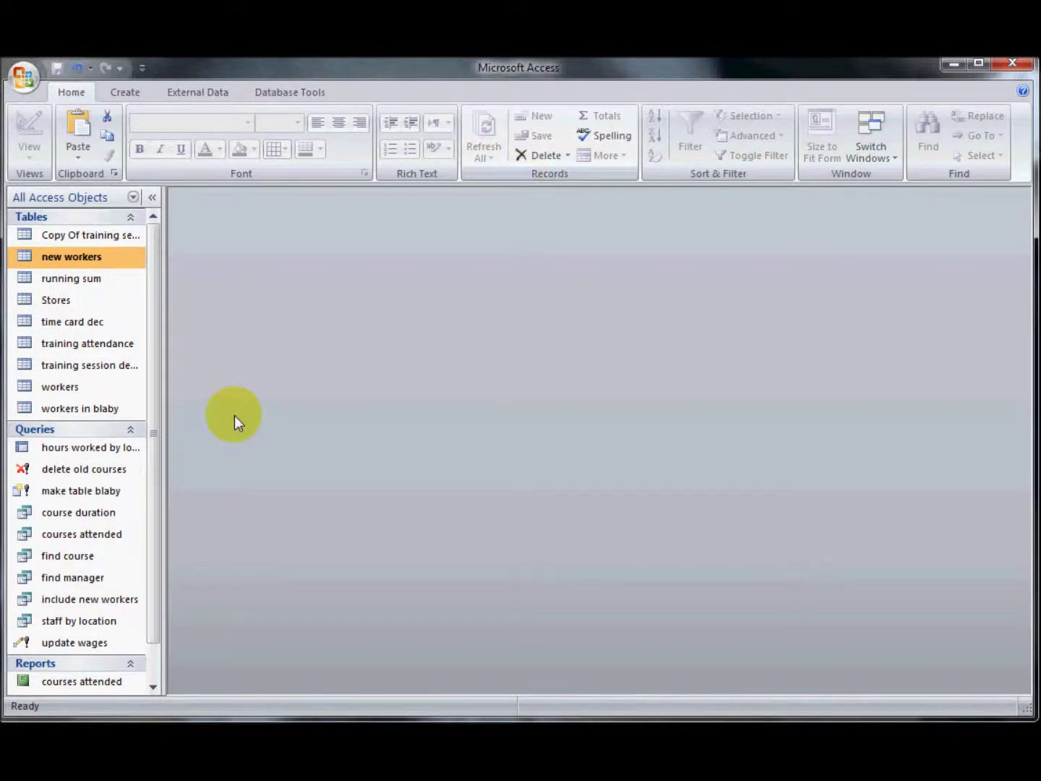
double_click(32, 262)
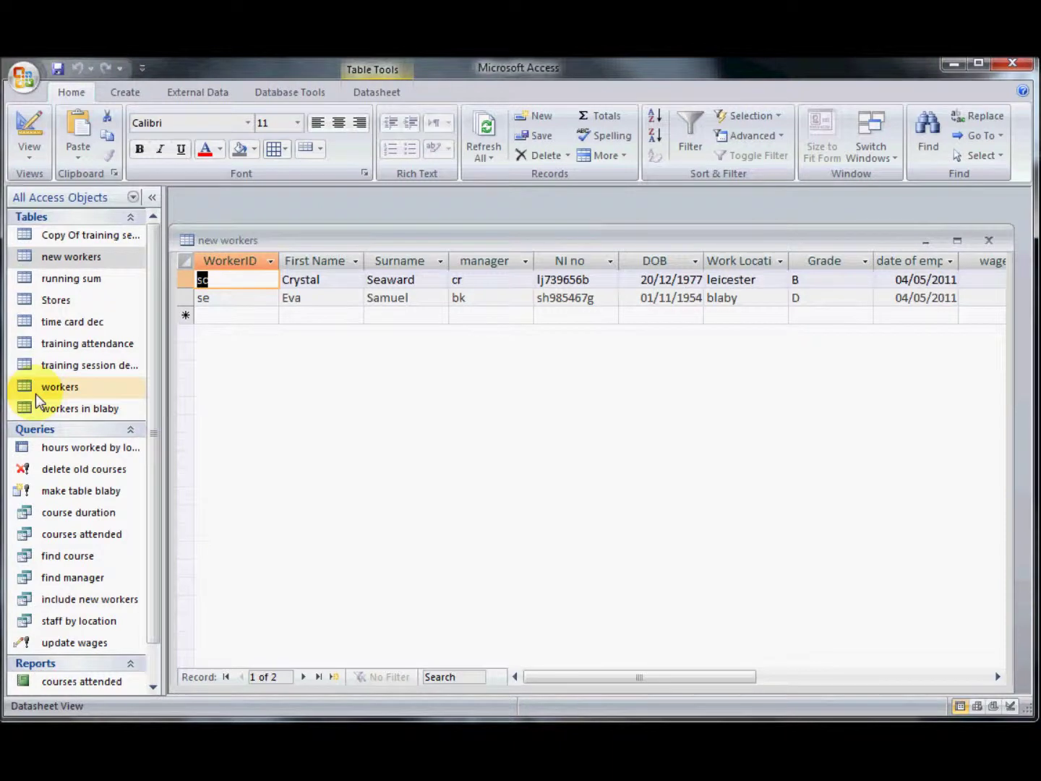
left_click(989, 240)
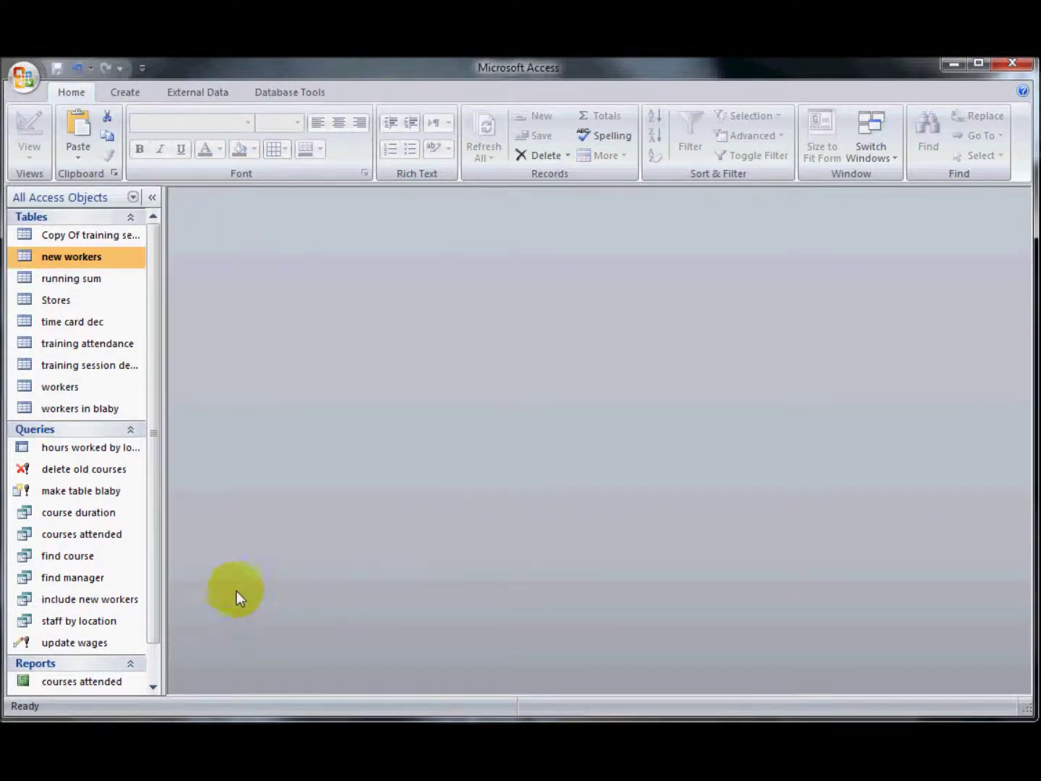
- Open include new workers in Design View and make it an append query into the workers table
right_click(90, 600)
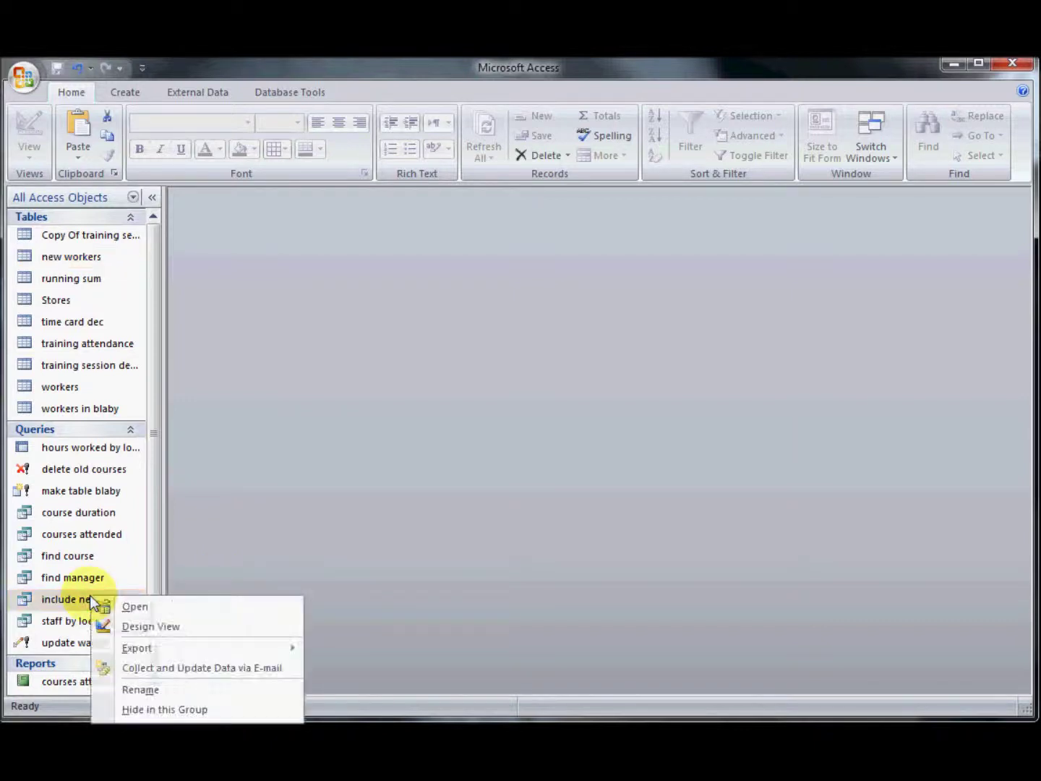
left_click(119, 629)
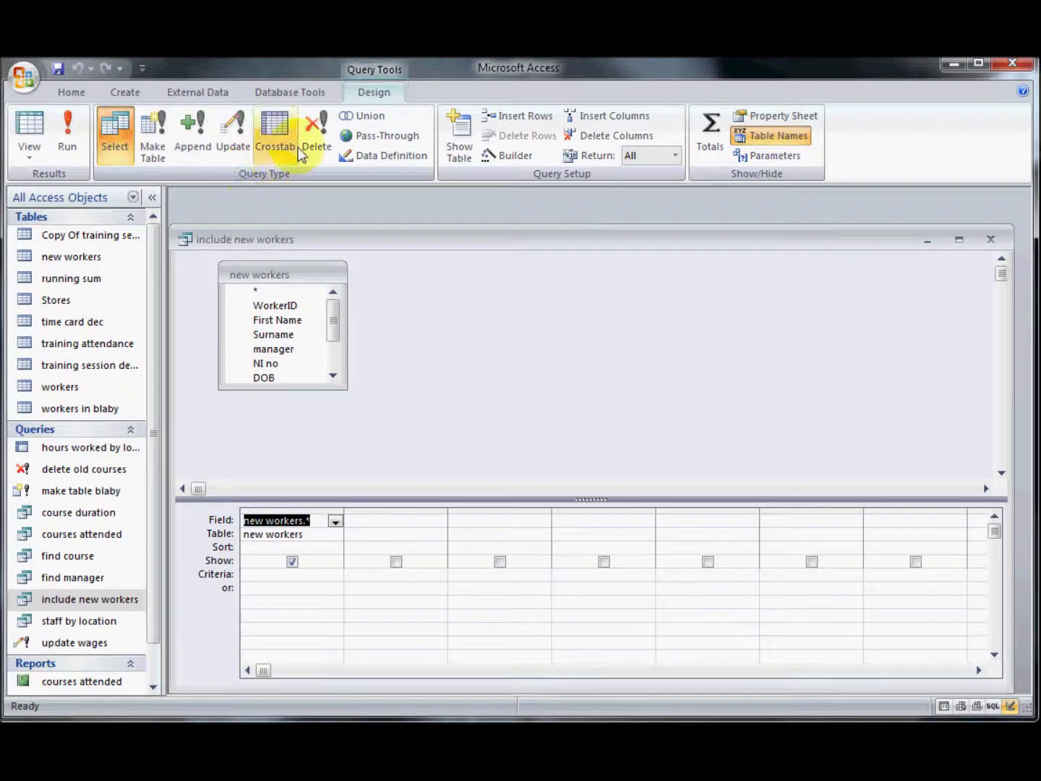
left_click(197, 132)
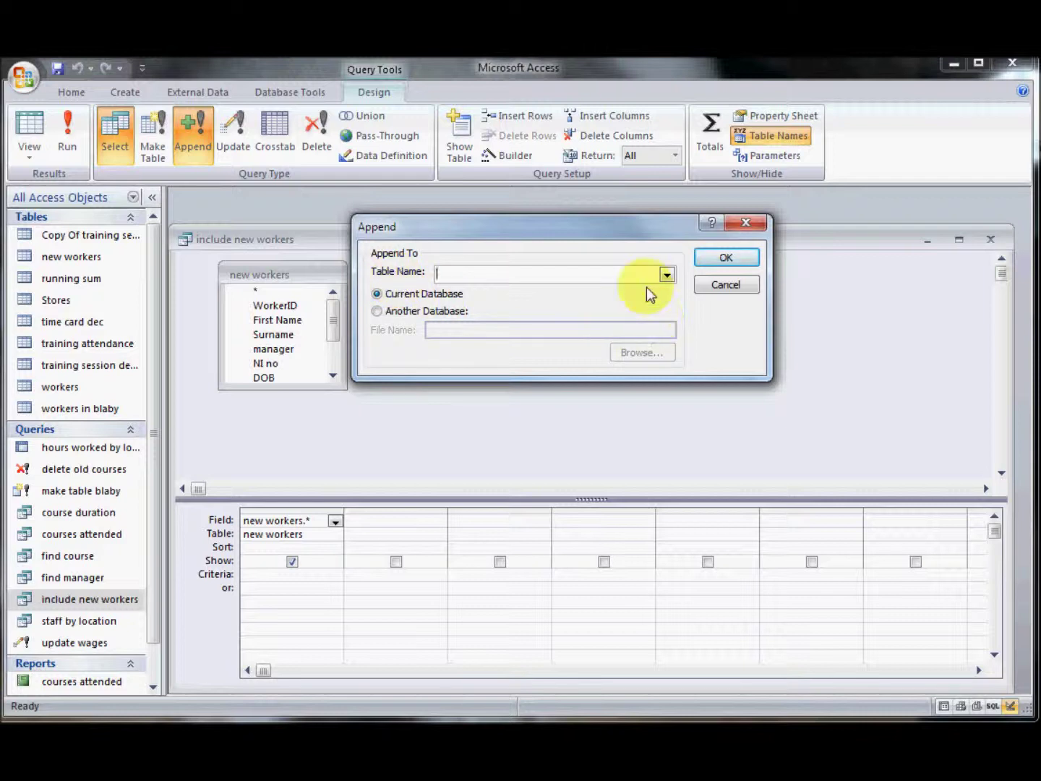
left_click(666, 277)
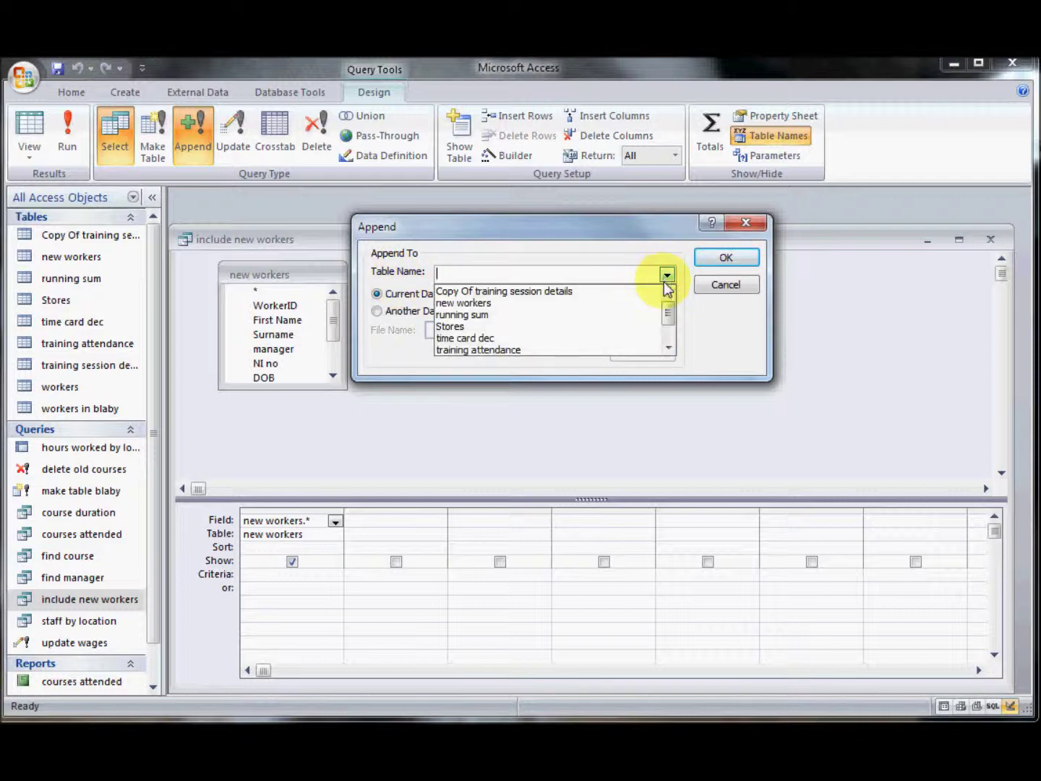
left_click_drag(668, 309, 666, 333)
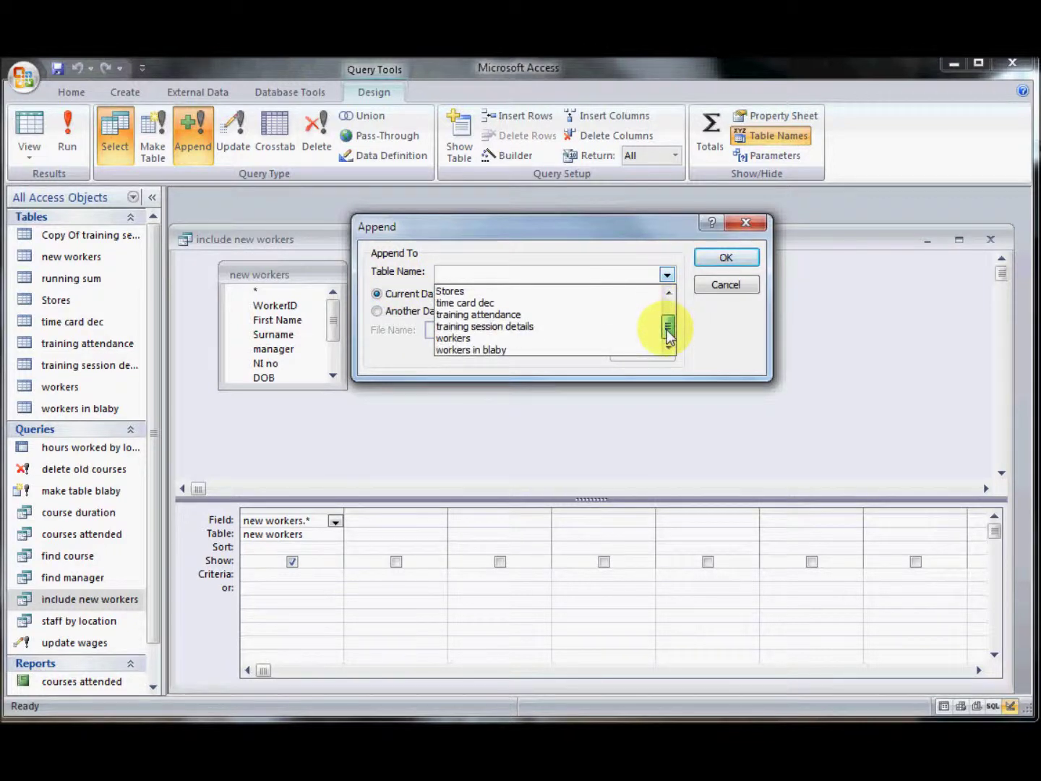
left_click(555, 337)
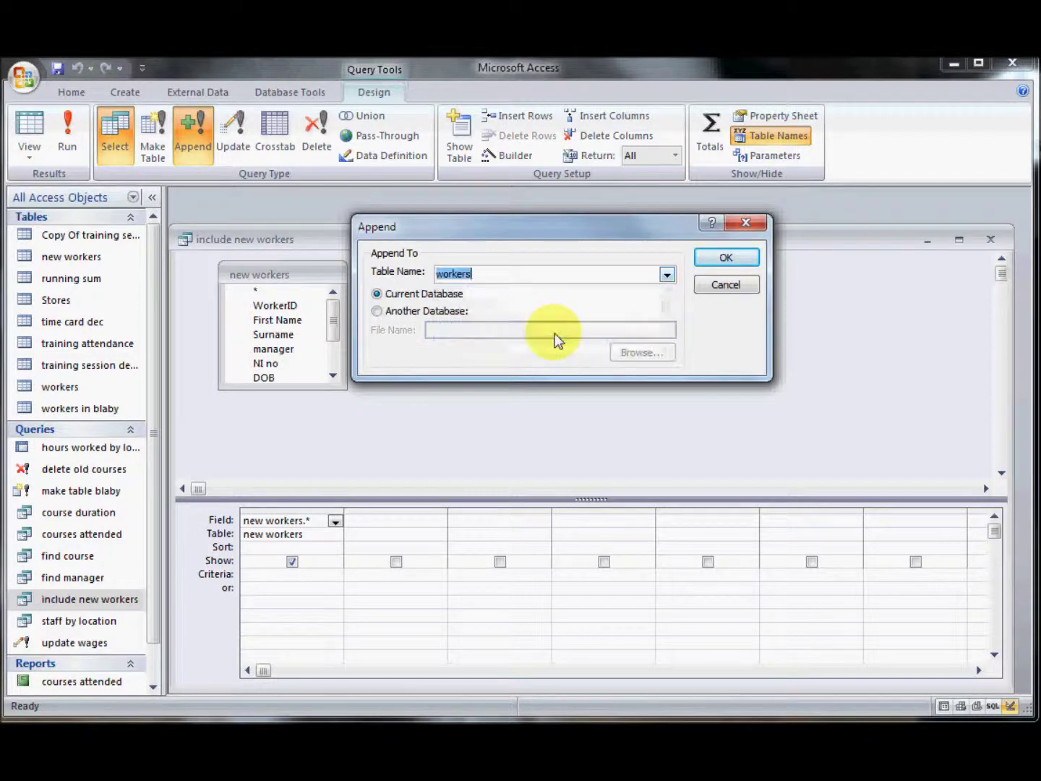
left_click(708, 258)
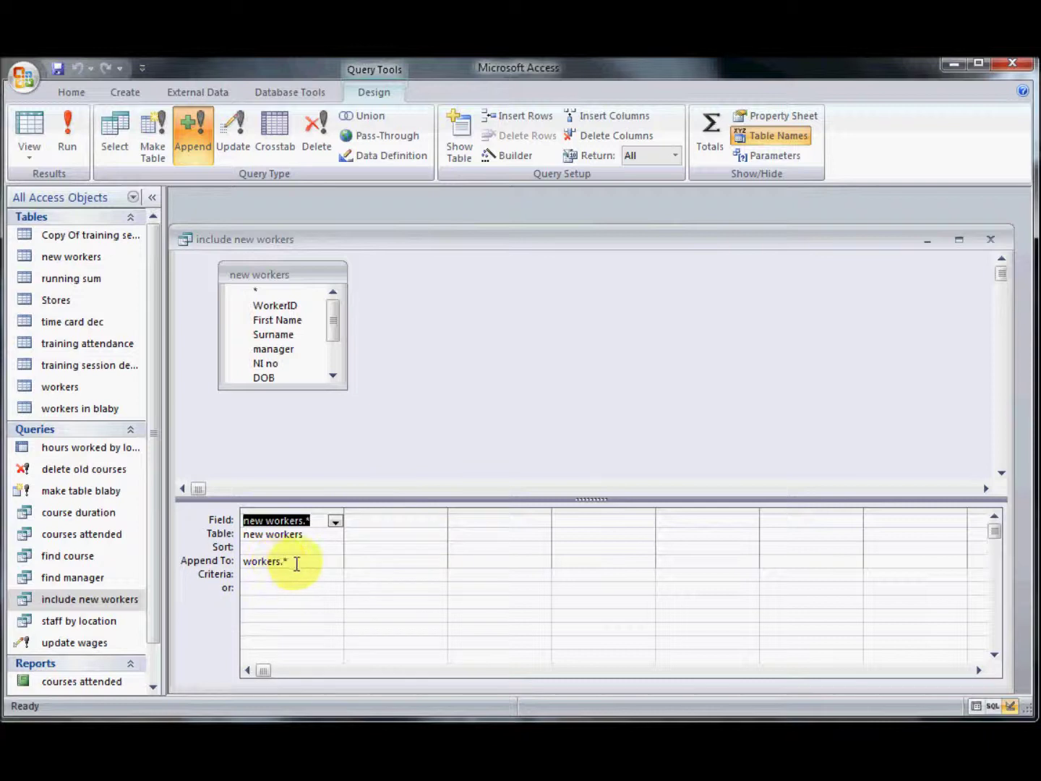
- Preview and run the append query, adding 2 new workers, then save and close 'include new workers'
left_click(30, 133)
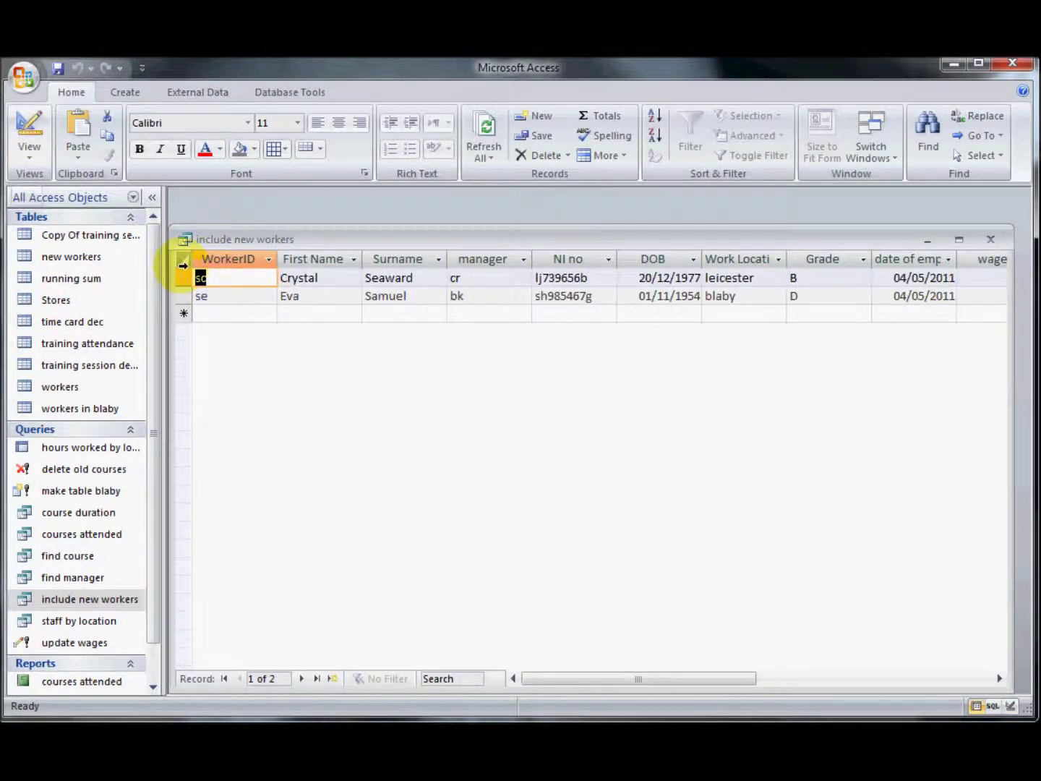
left_click(28, 127)
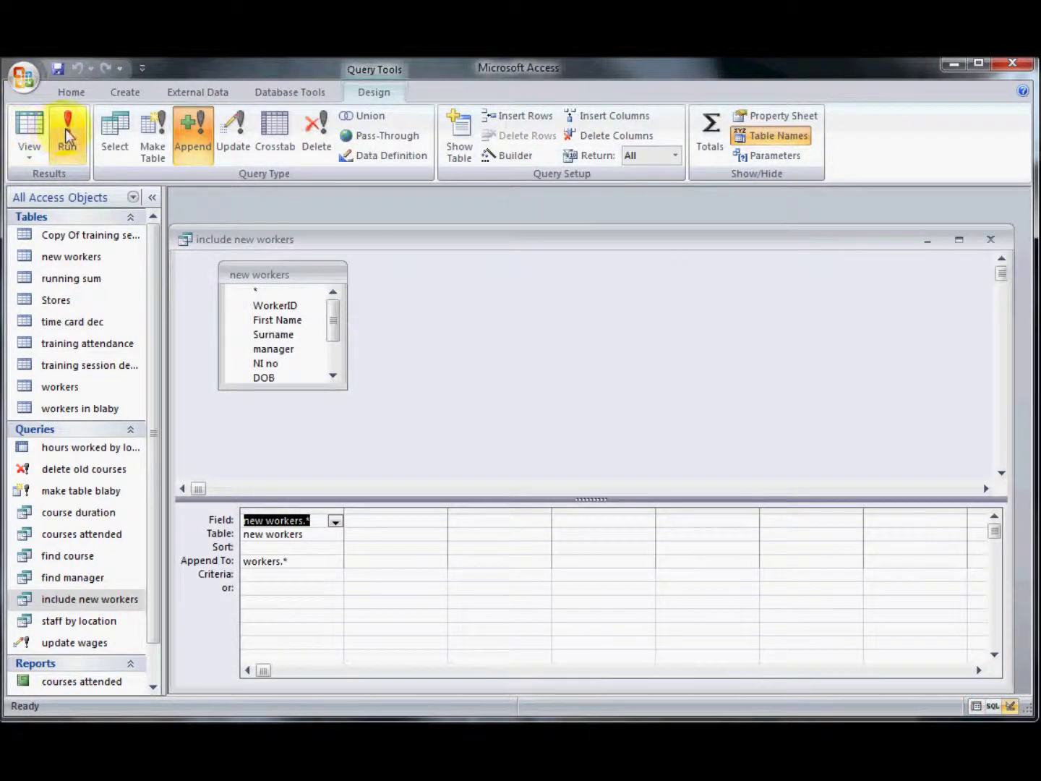
left_click(65, 128)
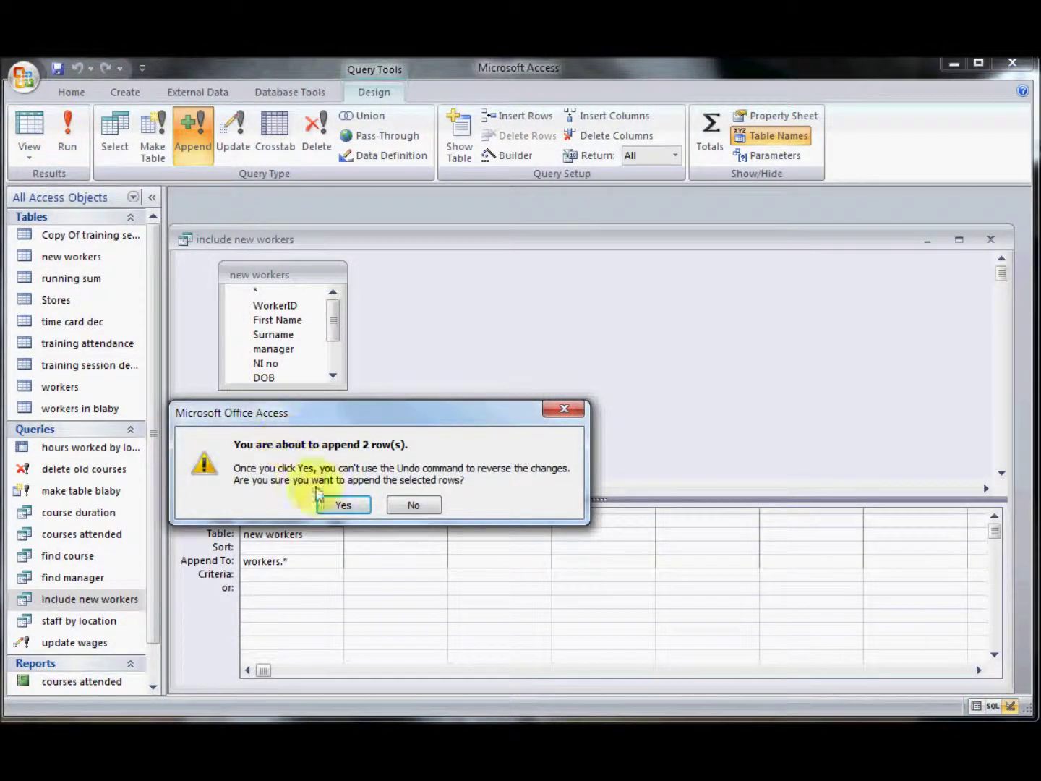
left_click(334, 503)
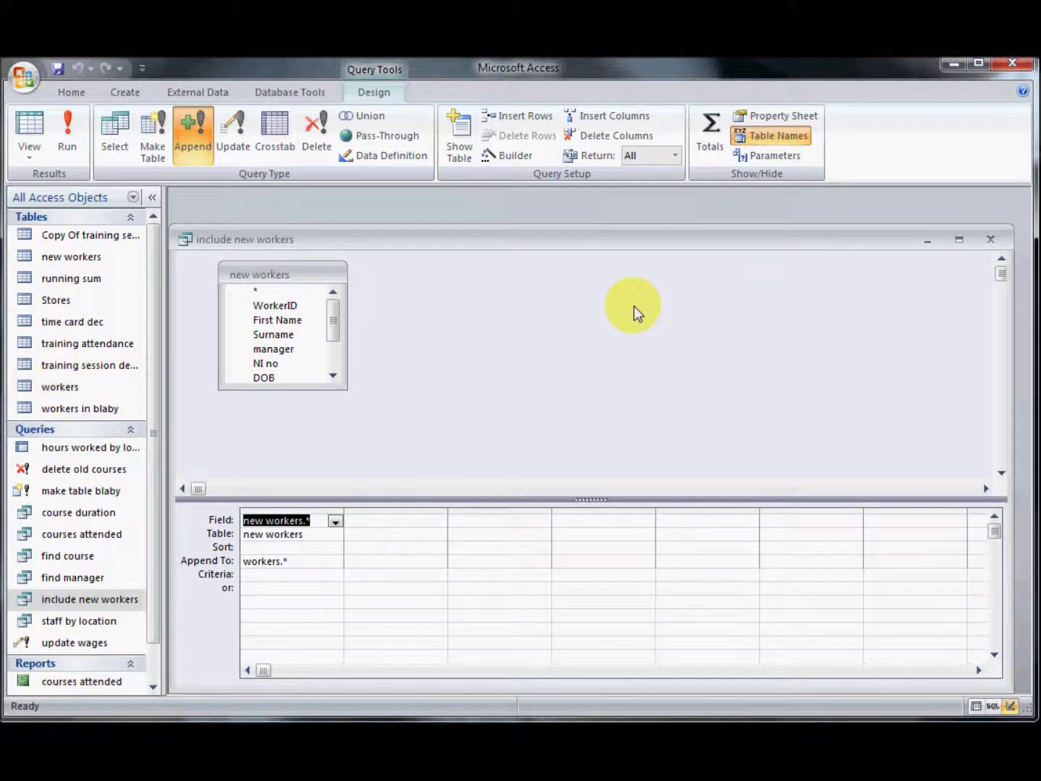
left_click(60, 69)
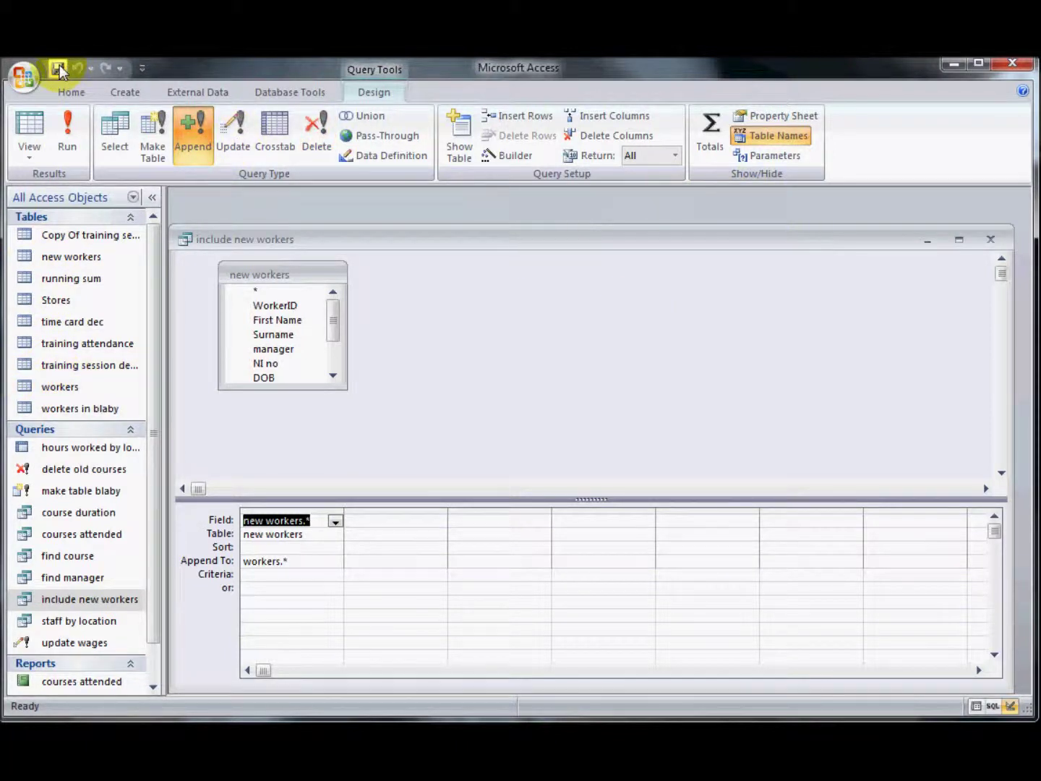
left_click(990, 240)
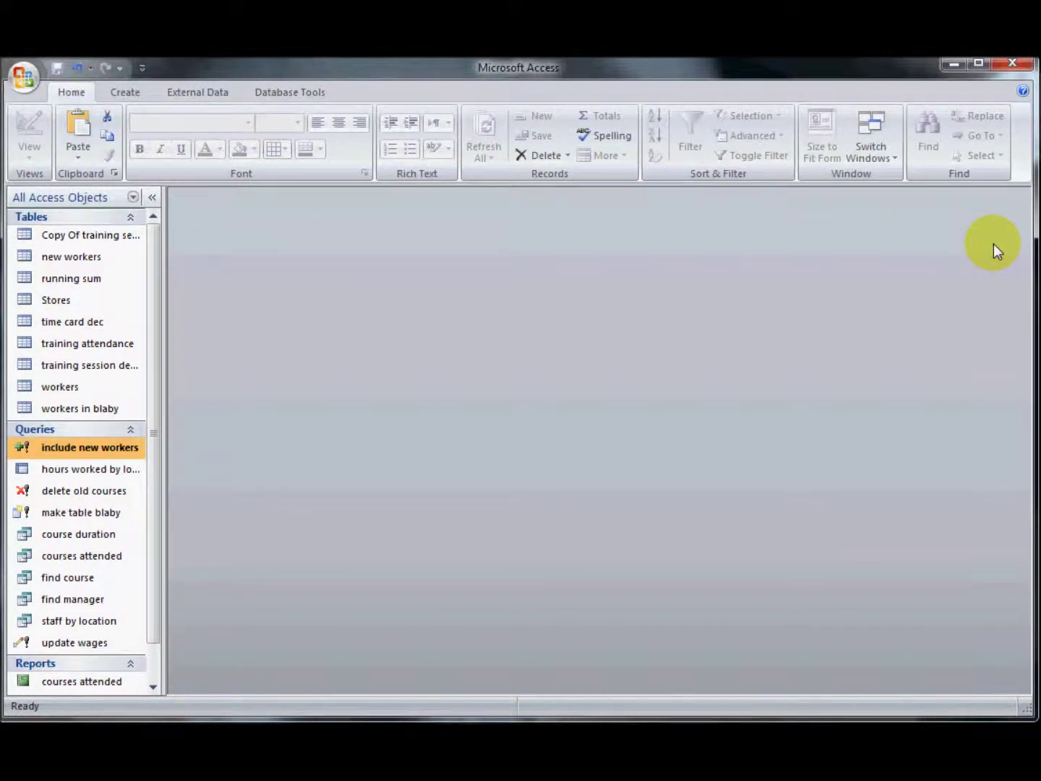